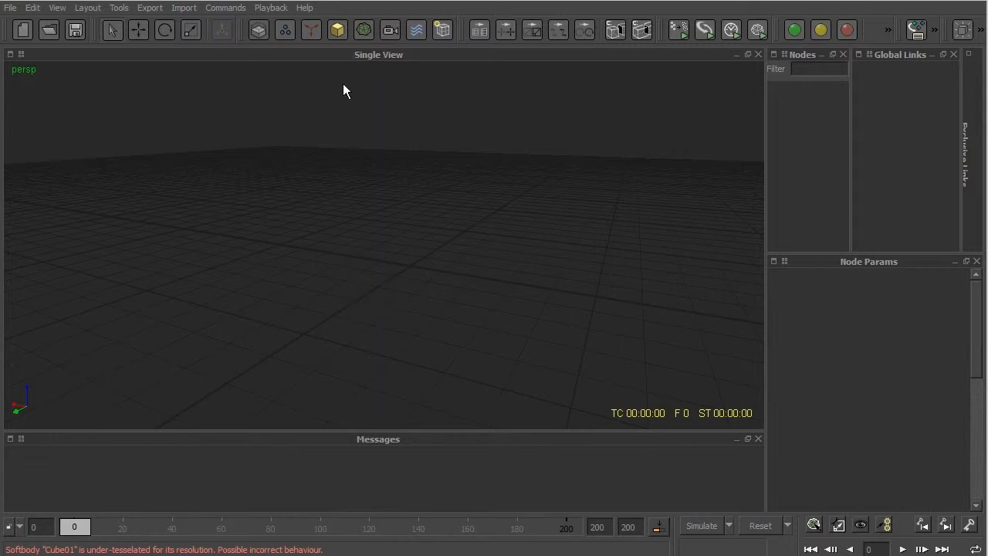
Add a ground plane, a cube and a sphere from the primitive objects list
left_click(339, 32)
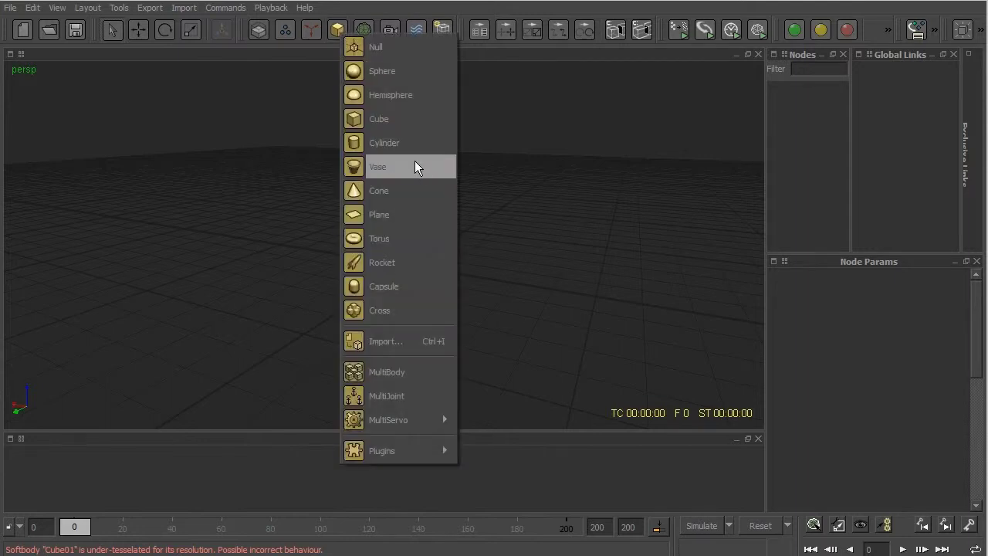
left_click(413, 215)
left_click(337, 30)
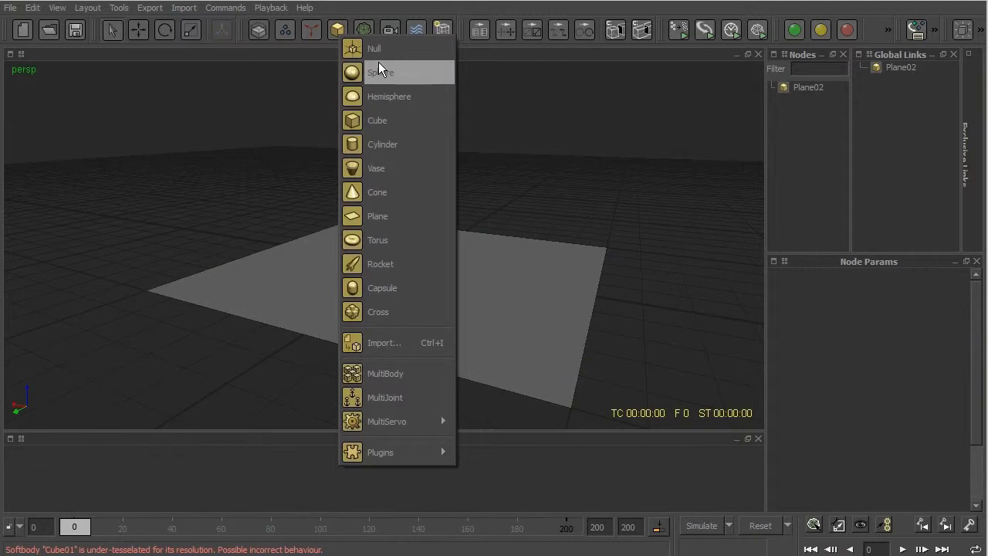
left_click(385, 117)
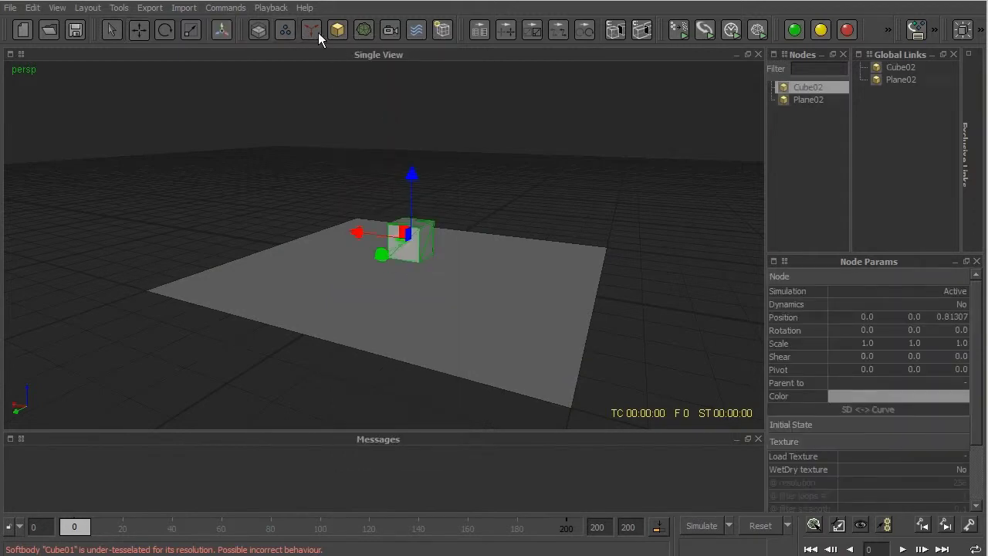
left_click(341, 32)
left_click(373, 88)
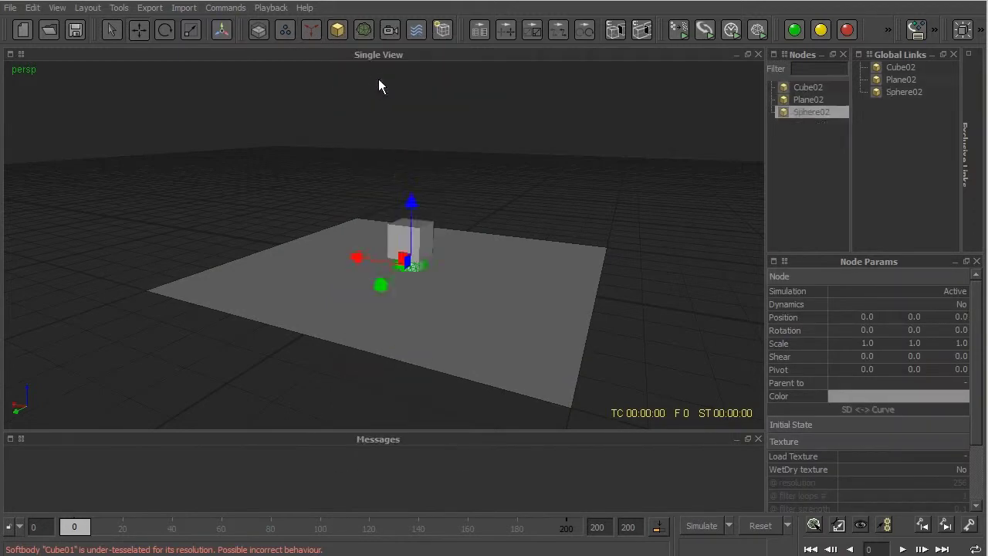
Add a Gravity daemon and move its icon to the left of the plane
left_click(309, 30)
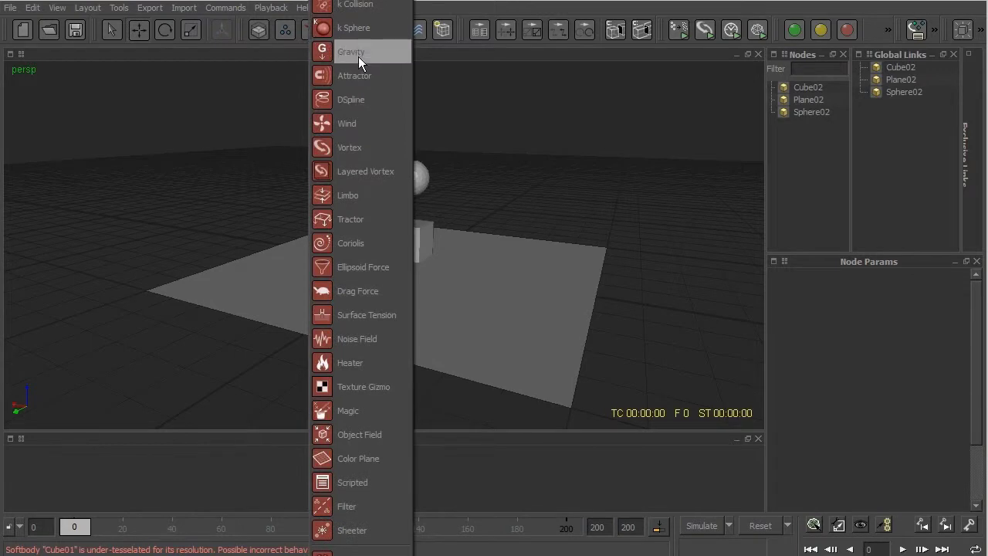
left_click(358, 57)
left_click_drag(386, 279, 292, 250)
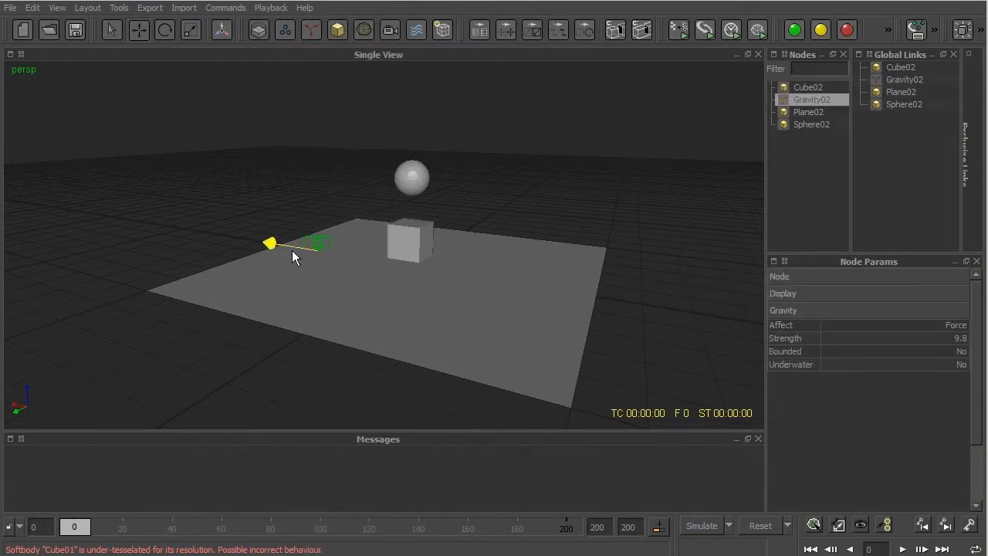
left_click(292, 250)
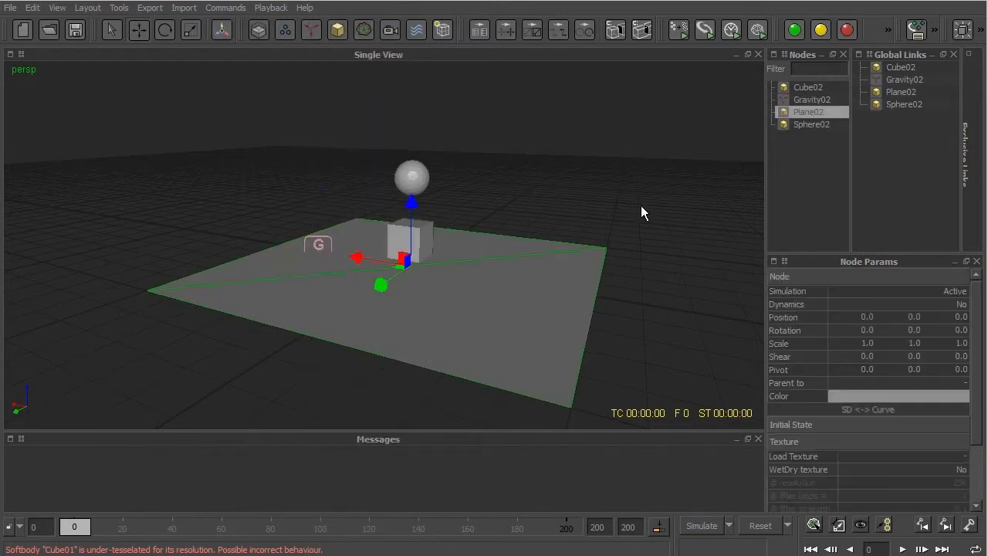
left_click(421, 227)
Select Sphere02, test-simulate to frame 82, then reset to frame 0
left_click(421, 189)
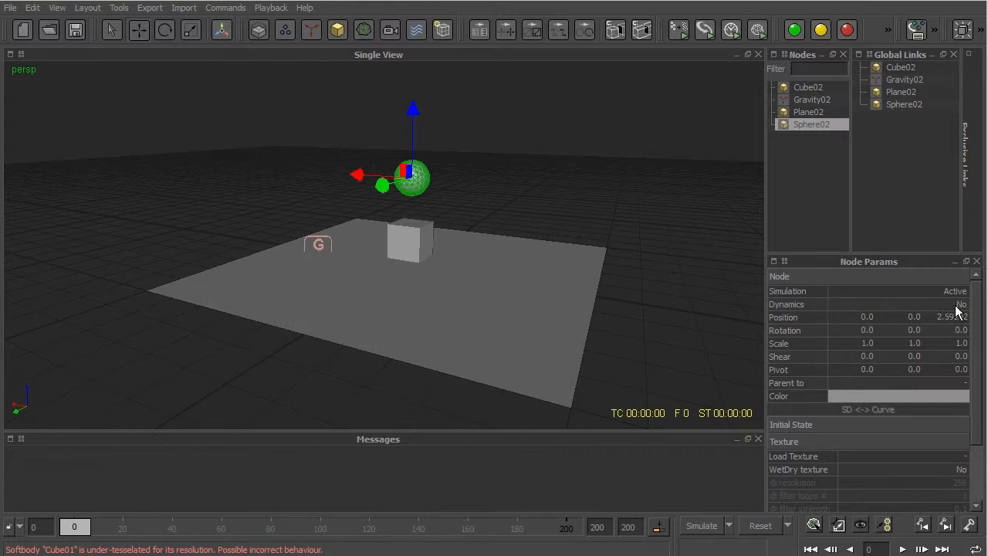
left_click(698, 527)
left_click(697, 528)
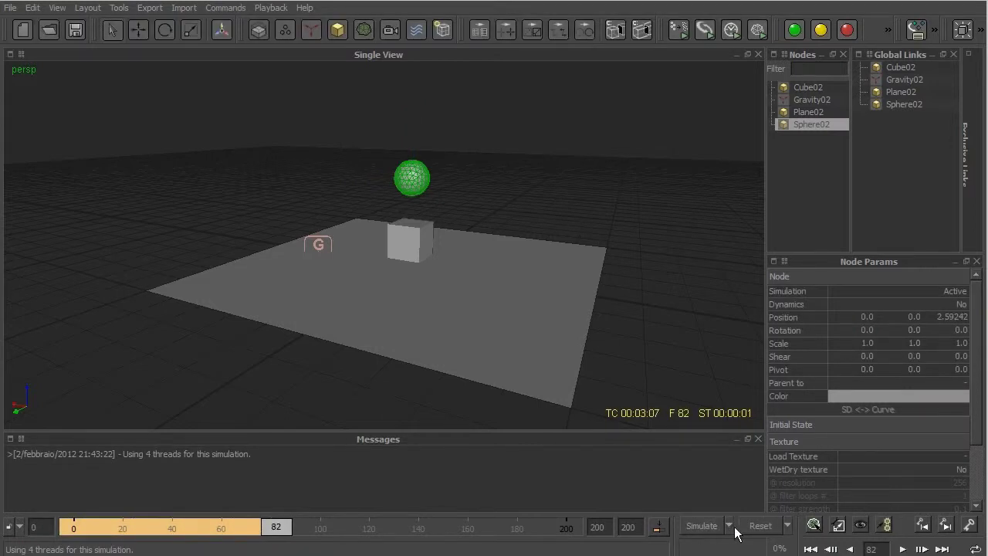
left_click(759, 527)
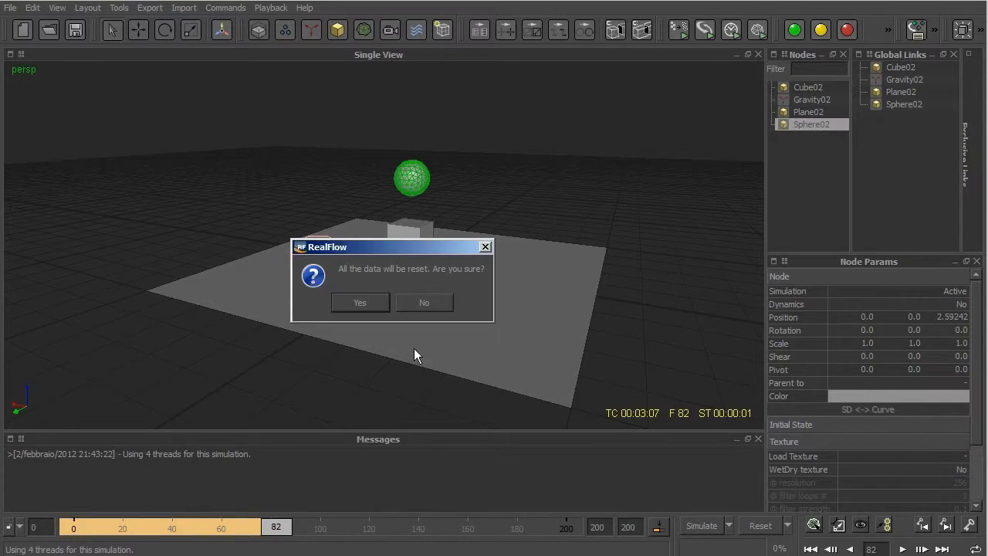
left_click(360, 301)
left_click(943, 303)
left_click(954, 309)
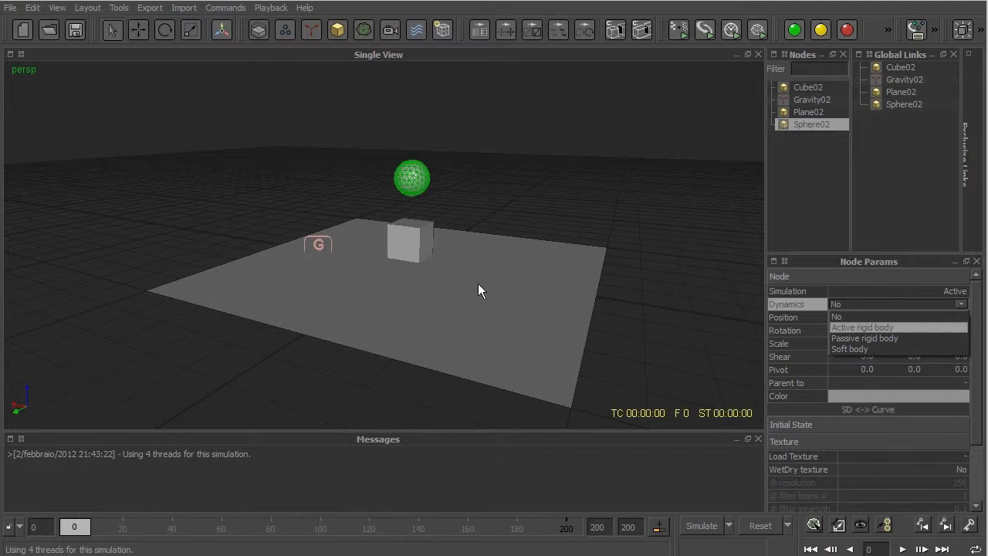
Set Sphere02's Dynamics to Active rigid body and Cube02's to Soft body
left_click(867, 329)
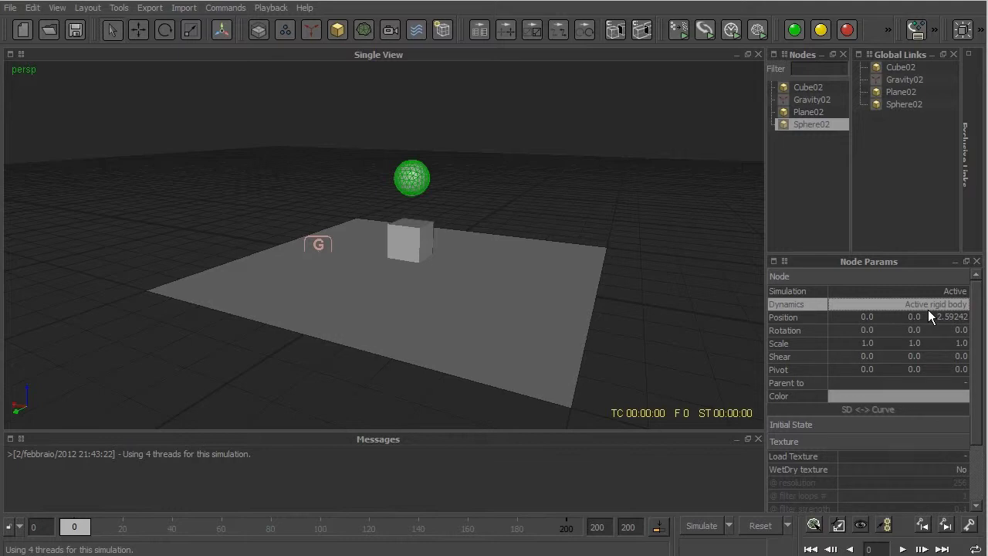
key("Home")
left_click(911, 305)
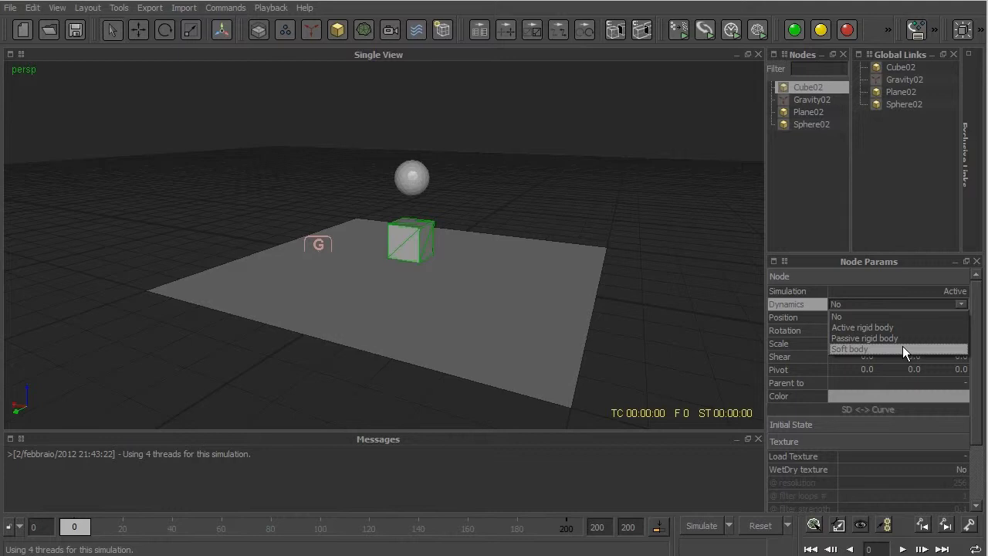
left_click(902, 348)
left_click(445, 333)
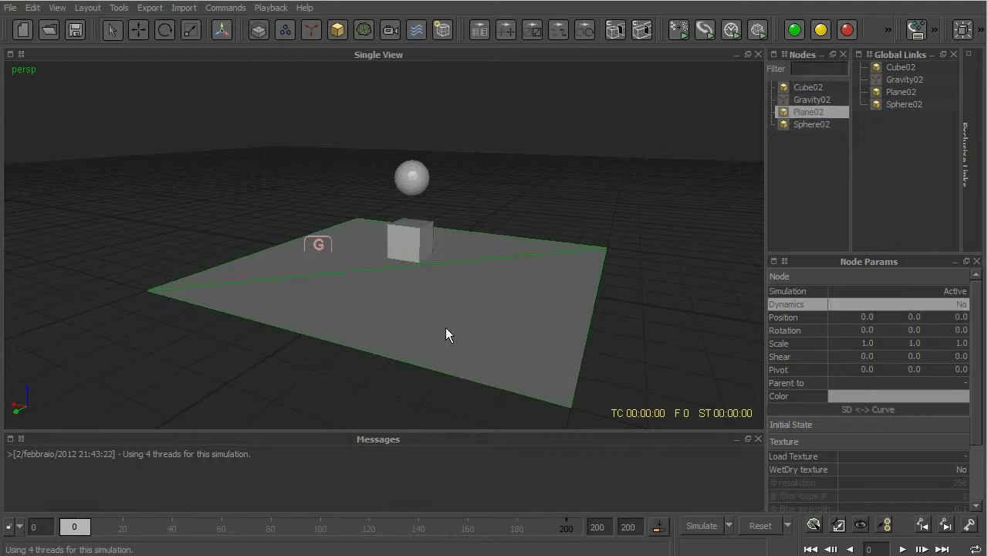
left_click(926, 303)
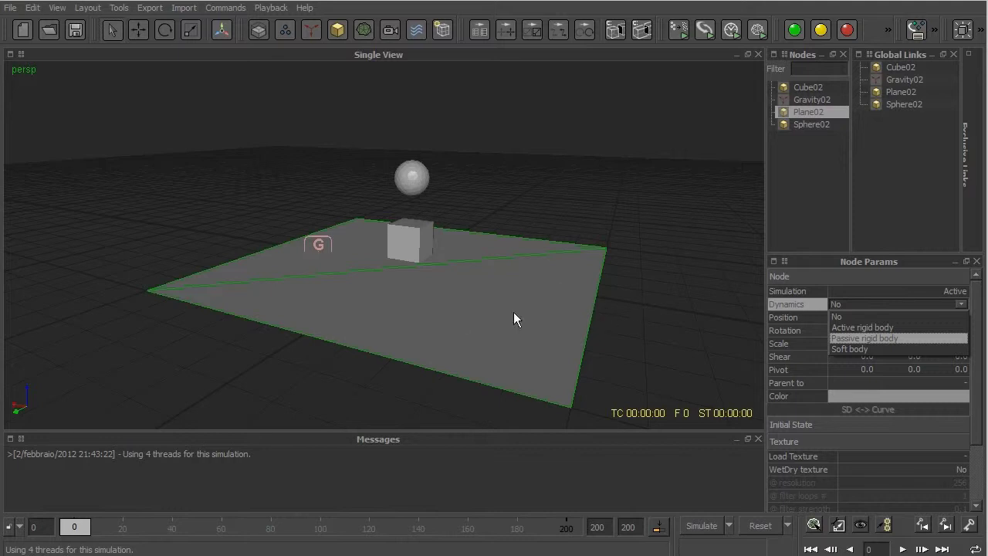
Make Plane02 a Passive rigid body, then run and reset a test simulation
left_click(909, 336)
left_click(603, 159)
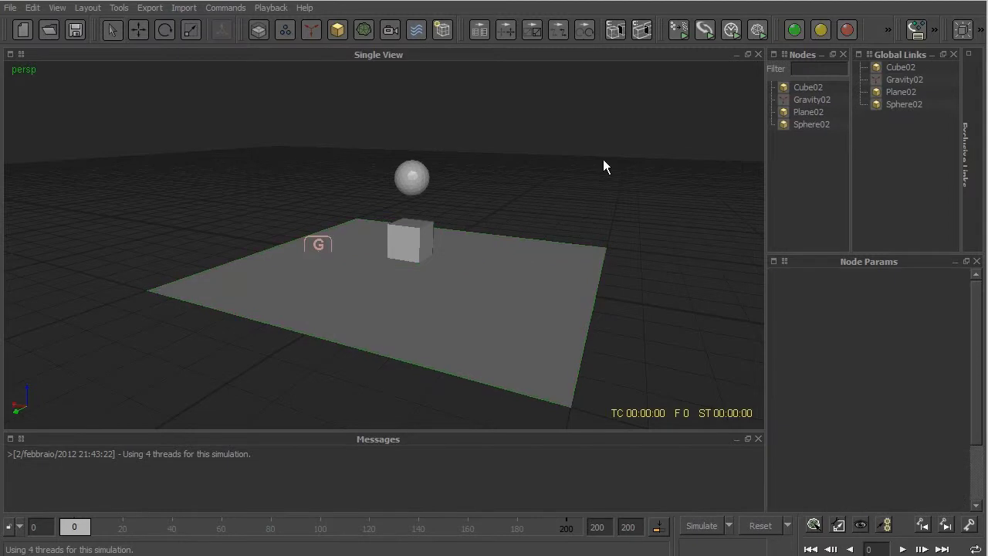
left_click(700, 526)
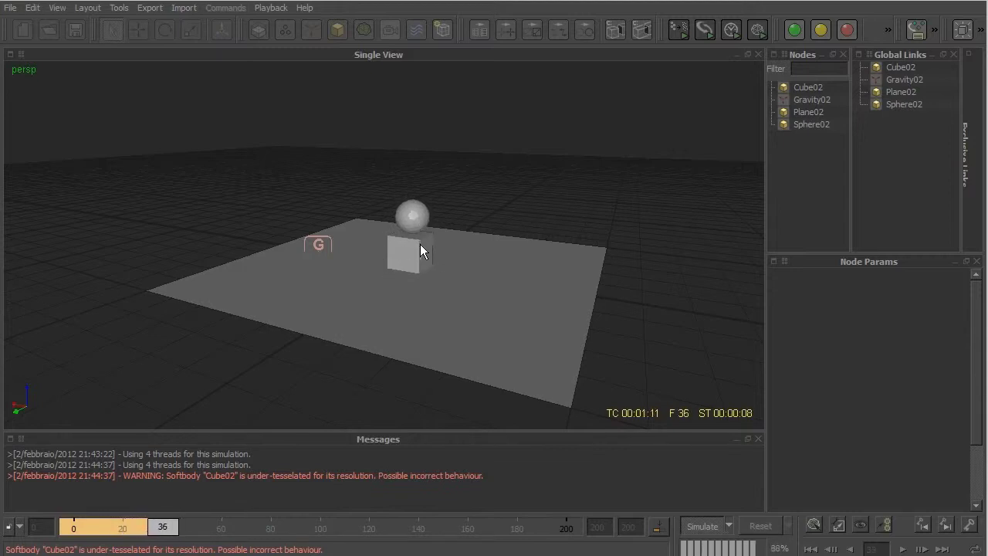
left_click(698, 526)
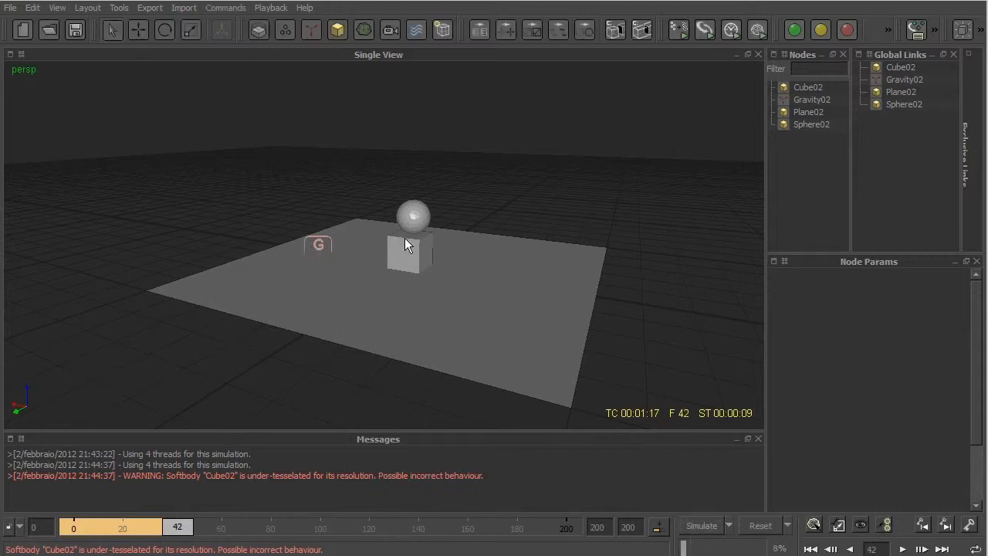
left_click(752, 526)
left_click(351, 301)
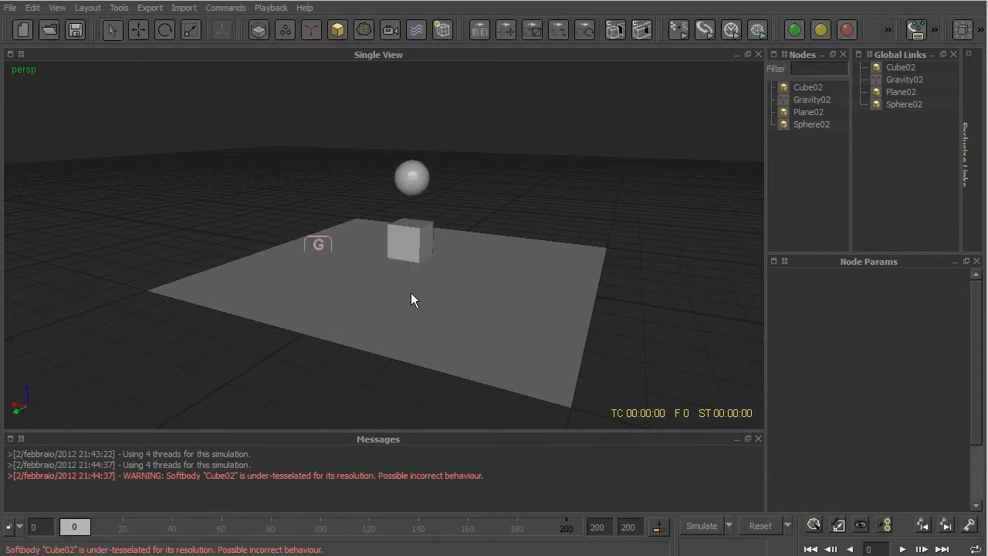
Nudge Cube02 slightly along the X axis with the move tool
left_click(423, 236)
scroll(377, 342, "up", 1)
scroll(379, 332, "up", 3)
scroll(379, 332, "up", 2)
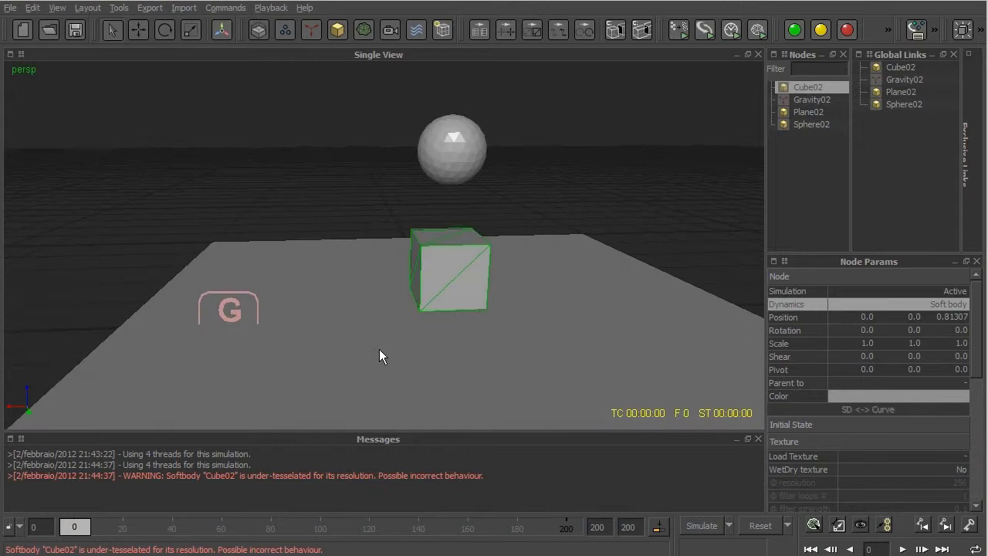
scroll(378, 349, "down", 2)
scroll(365, 371, "down", 1)
key("w")
mouse_move(404, 274)
left_mouse_down()
mouse_move(381, 271)
mouse_move(433, 313)
mouse_move(407, 297)
mouse_move(389, 299)
mouse_move(422, 308)
left_mouse_up()
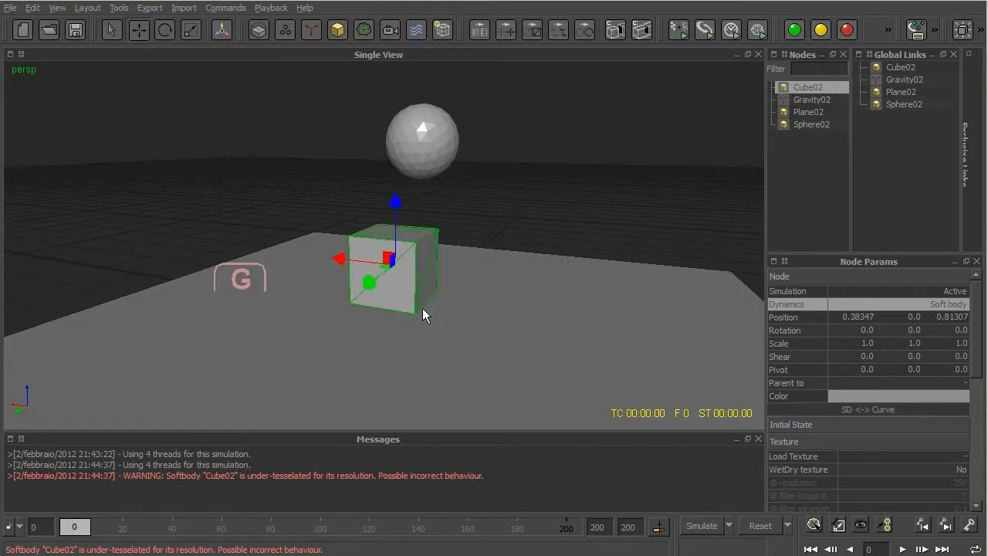
Simulate again and scrub to frame 72, where the sphere rolls off the cube
left_click(706, 528)
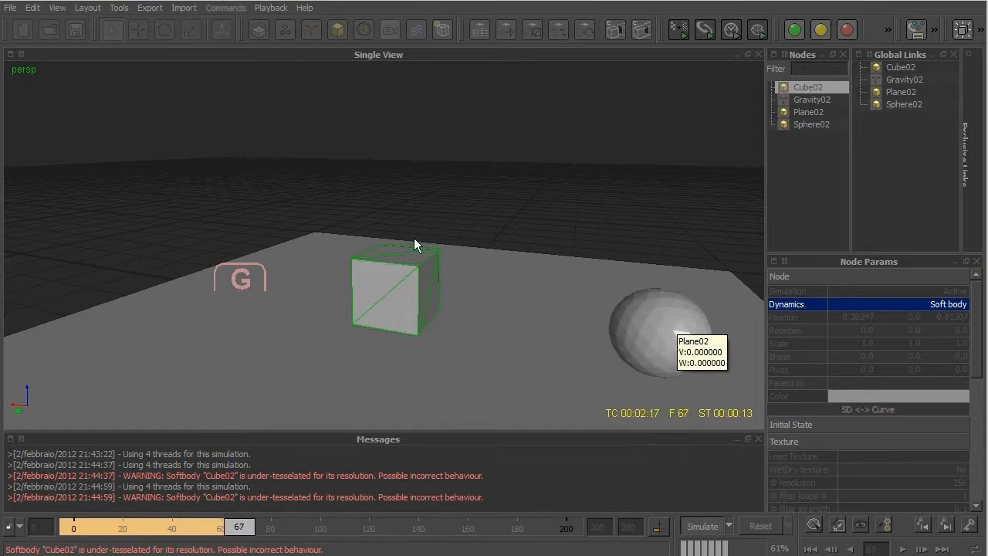
left_click(696, 525)
mouse_move(273, 526)
left_mouse_down()
mouse_move(95, 519)
mouse_move(81, 503)
mouse_move(265, 515)
mouse_move(149, 523)
mouse_move(251, 525)
left_mouse_up()
mouse_move(406, 378)
left_mouse_down("alt")
mouse_move(368, 376)
mouse_move(410, 304)
mouse_move(403, 290)
mouse_move(352, 326)
mouse_move(591, 324)
mouse_move(483, 295)
left_mouse_up("alt")
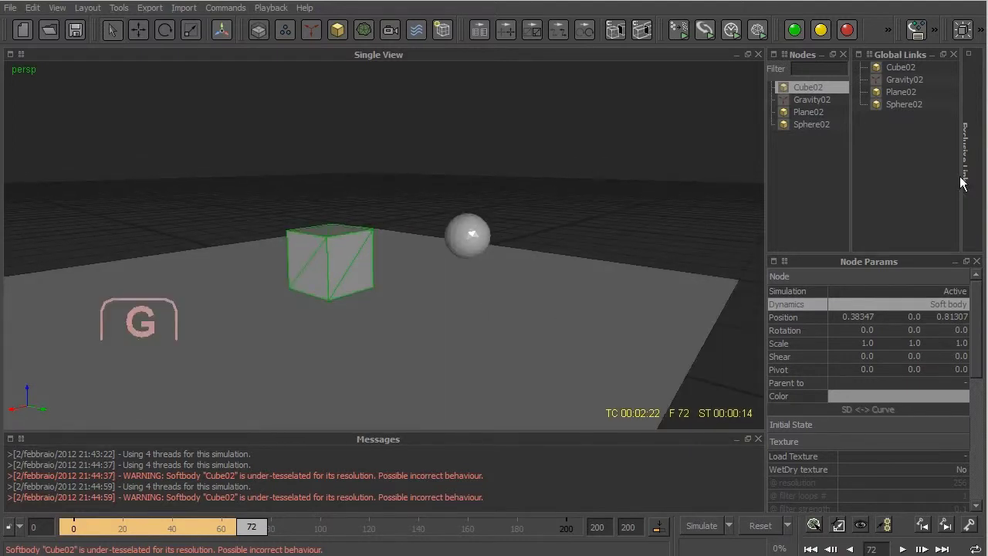
Collapse the Nodes panel, review Cube02's Soft body settings, then expand Sphere02's Rigid body section
double_click(821, 56)
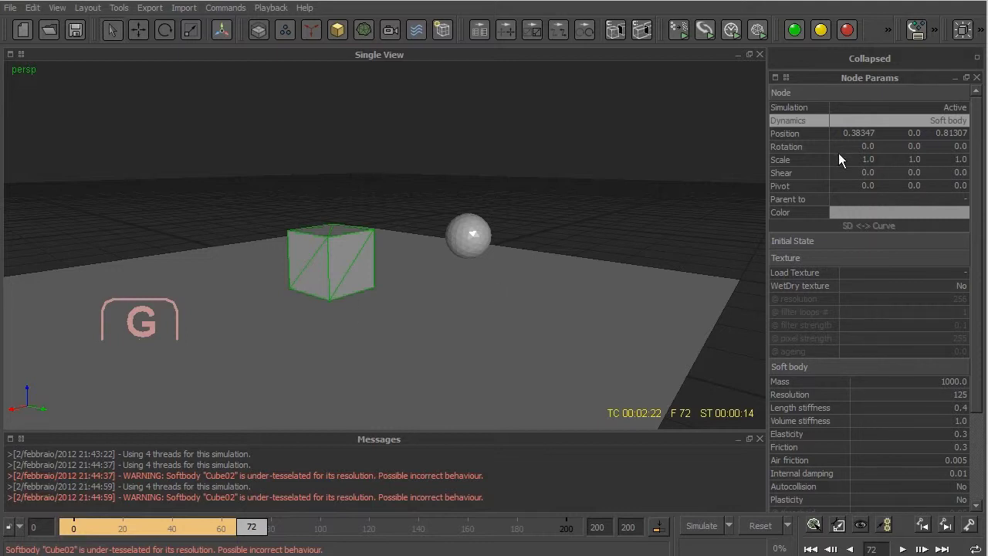
left_click(478, 244)
left_click(532, 332)
left_click(347, 256)
left_click(871, 257)
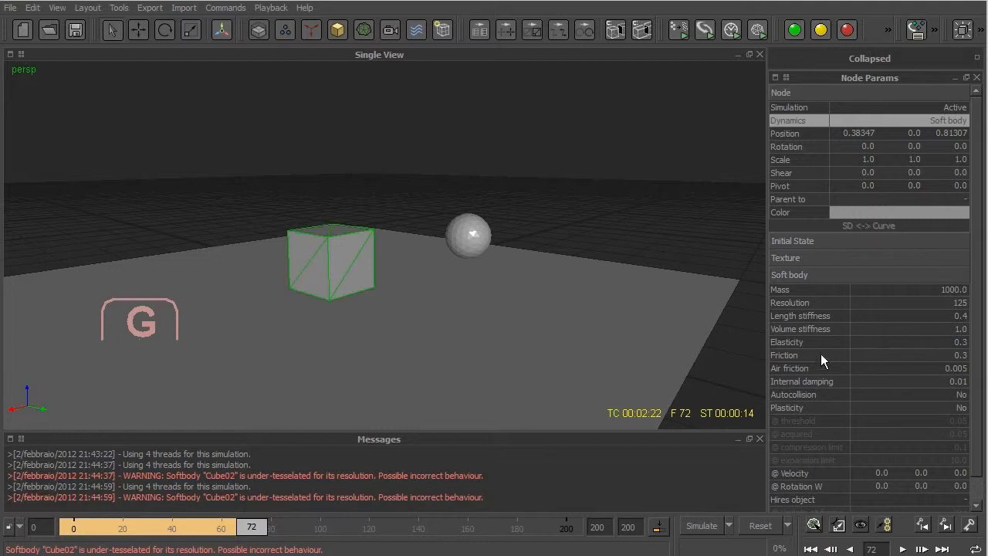
scroll(869, 402, "down", 1)
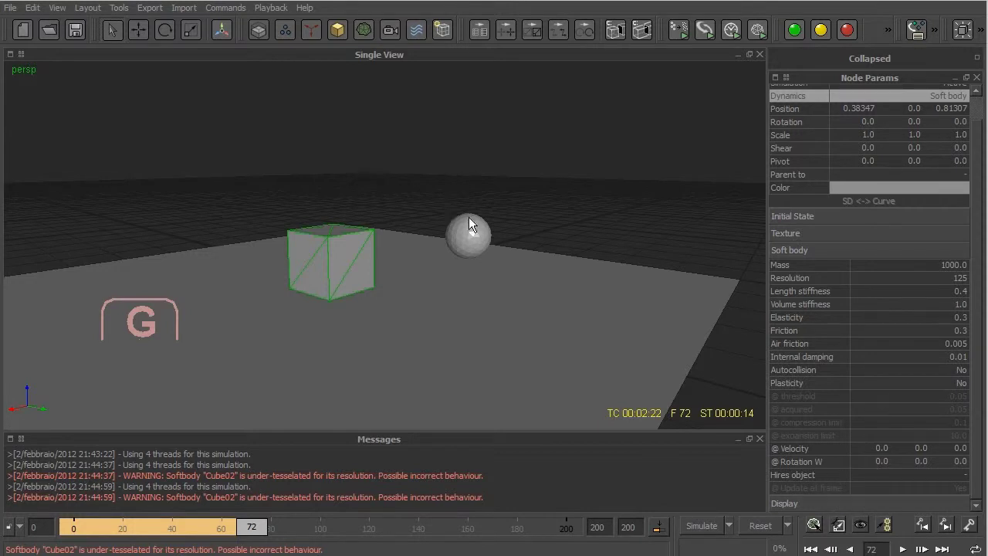
left_click(469, 226)
left_click(846, 275)
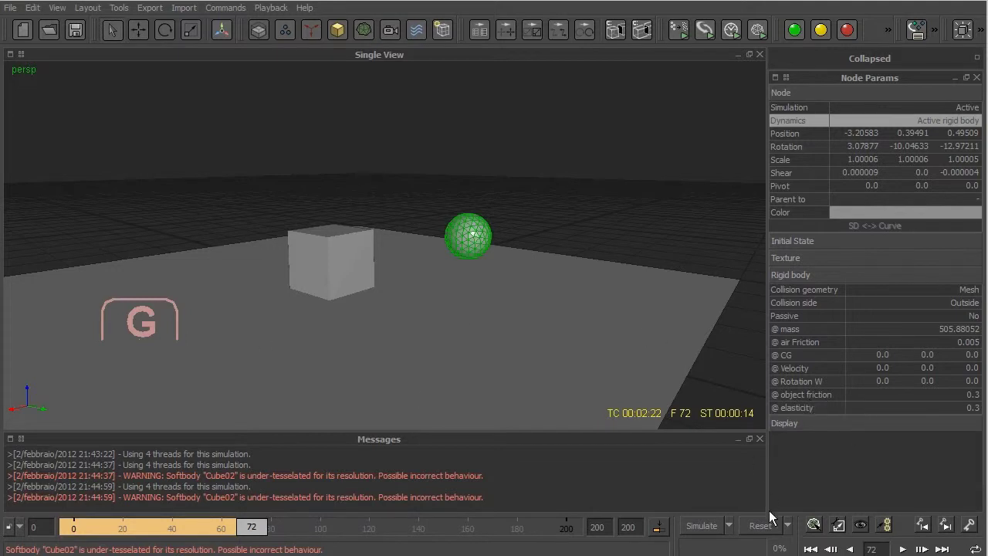
Set the sphere's mass to 1000
double_click(952, 331)
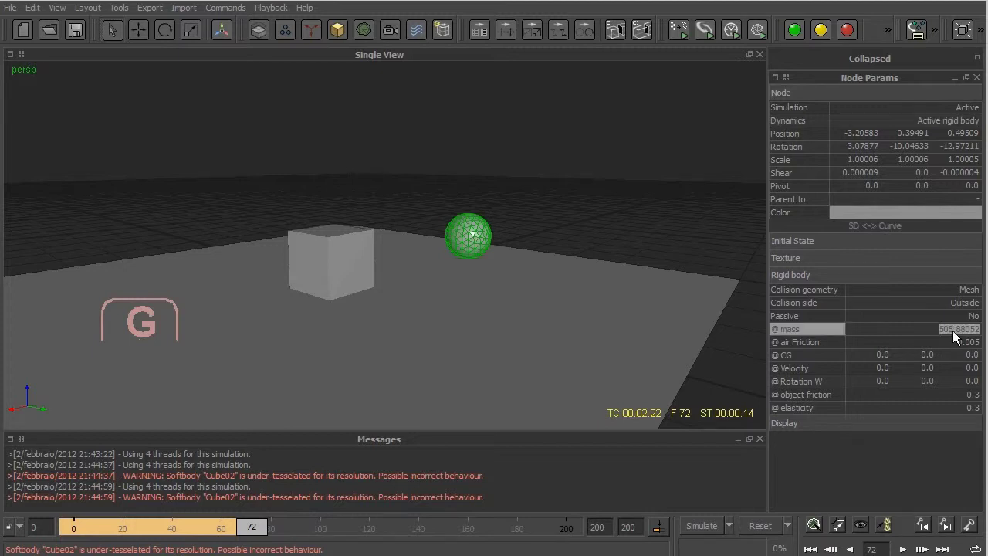
type("1000")
key("Return")
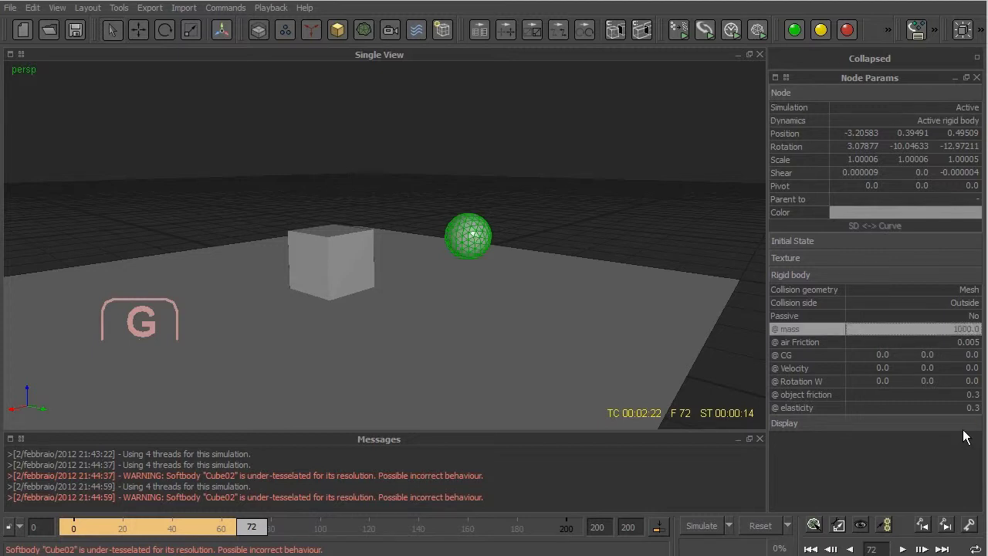
Set the soft-body cube's mass to 50
left_click(322, 276)
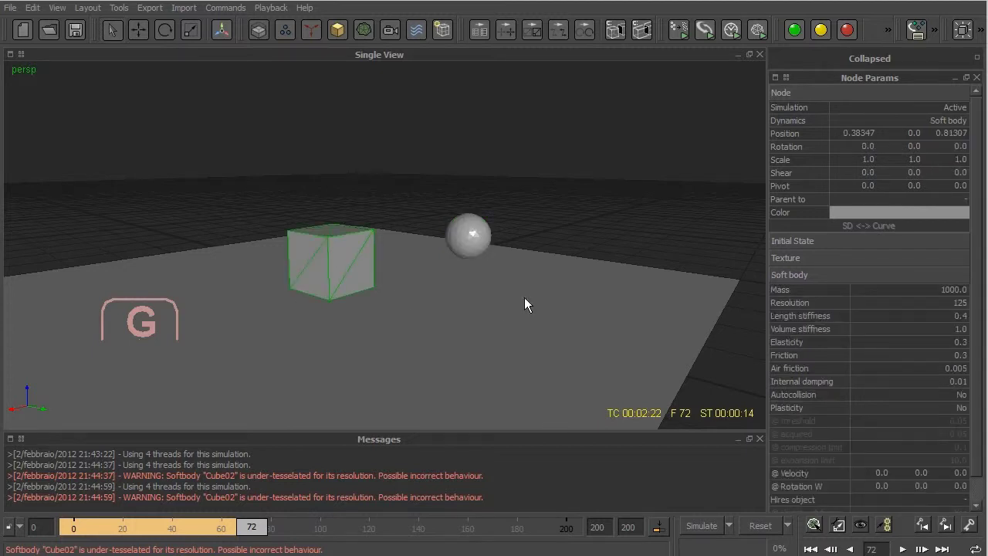
double_click(940, 290)
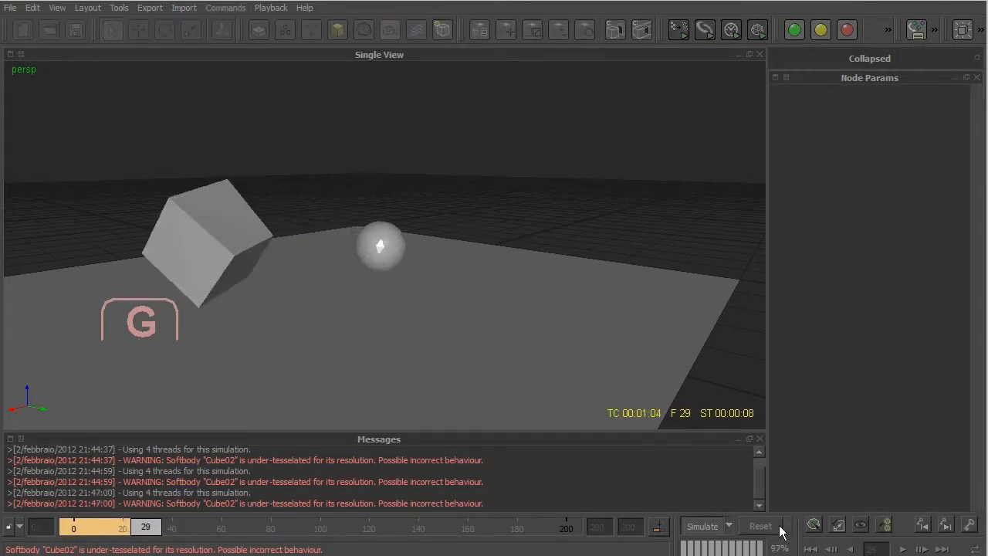
left_click(699, 526)
left_click_drag(563, 327, 429, 319, "alt")
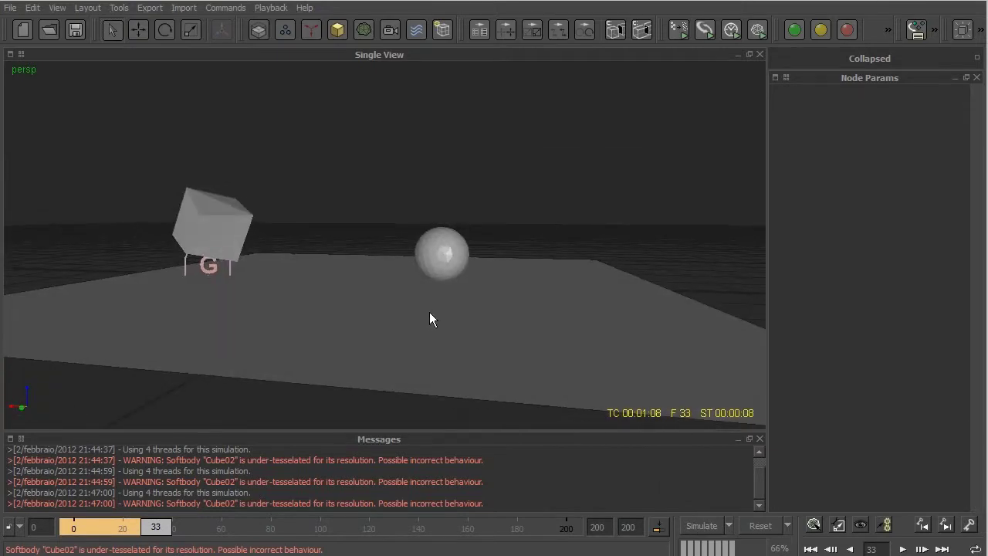
scroll(273, 245, "up", 3)
left_click(176, 208)
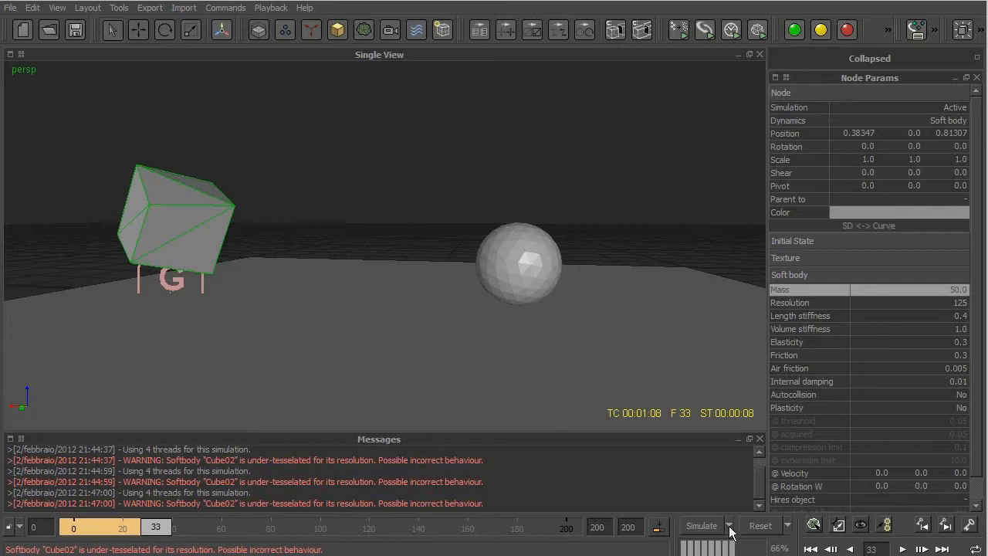
Reset the simulation, set the cube's elasticity to 1.0, and review the collision frames
left_click(760, 526)
left_click_drag(597, 310, 365, 302, "alt")
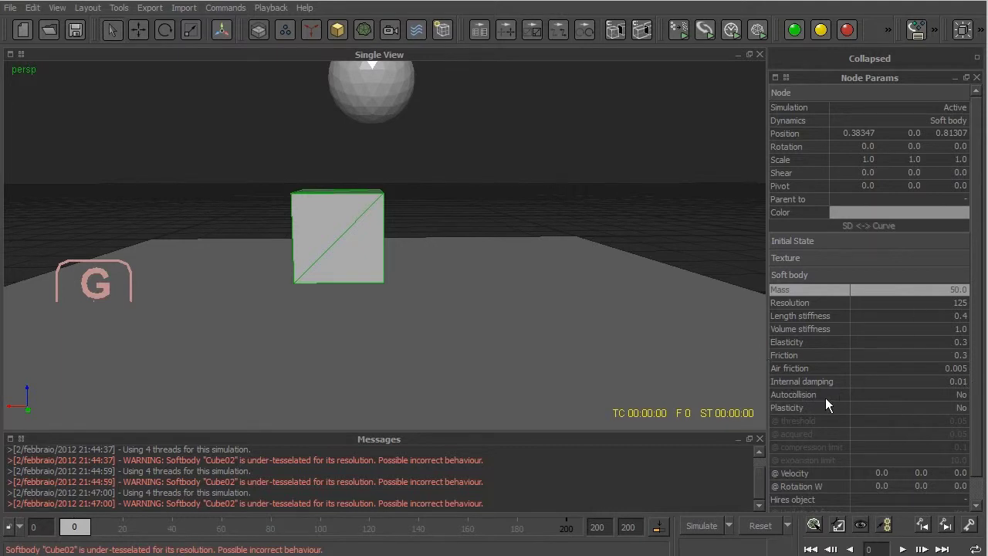
left_click(959, 341)
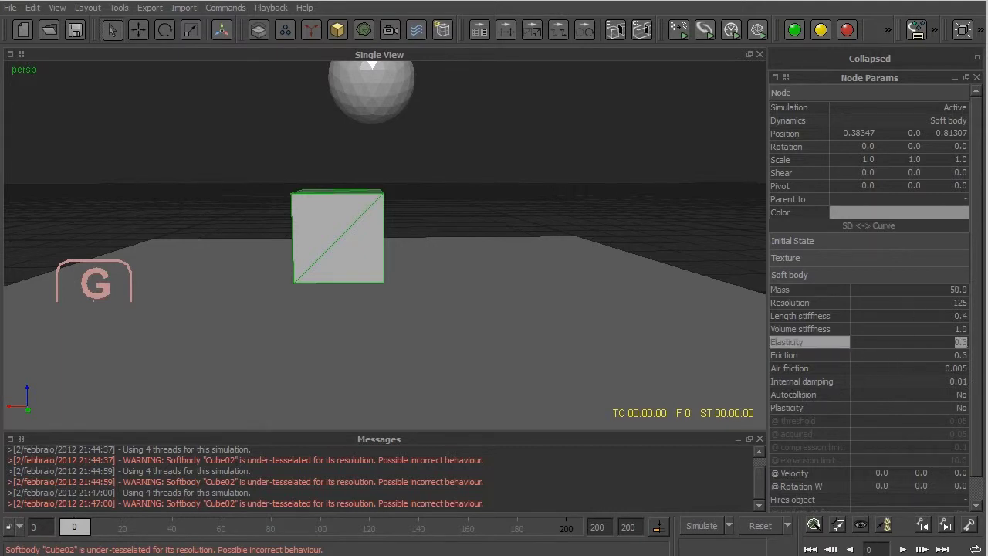
type("1.0")
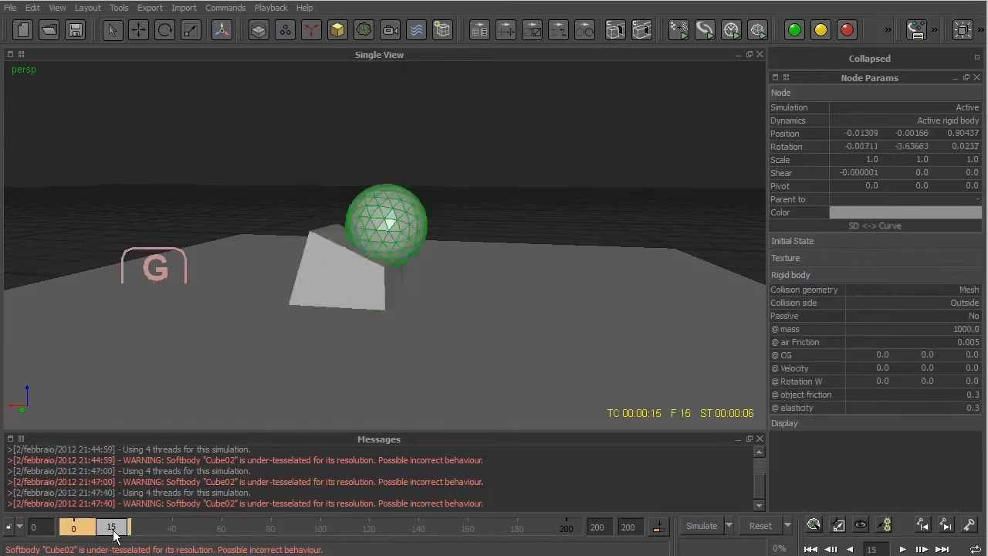
mouse_move(113, 534)
left_mouse_down()
mouse_move(88, 534)
mouse_move(152, 536)
mouse_move(113, 532)
left_mouse_up()
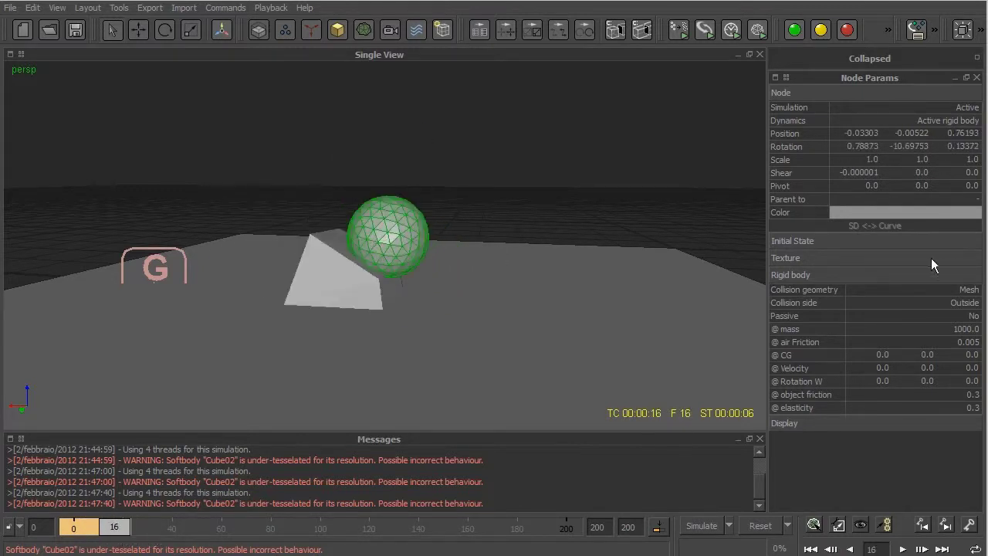
Leave the ball's collision geometry as Mesh and deselect the ball
left_click(957, 296)
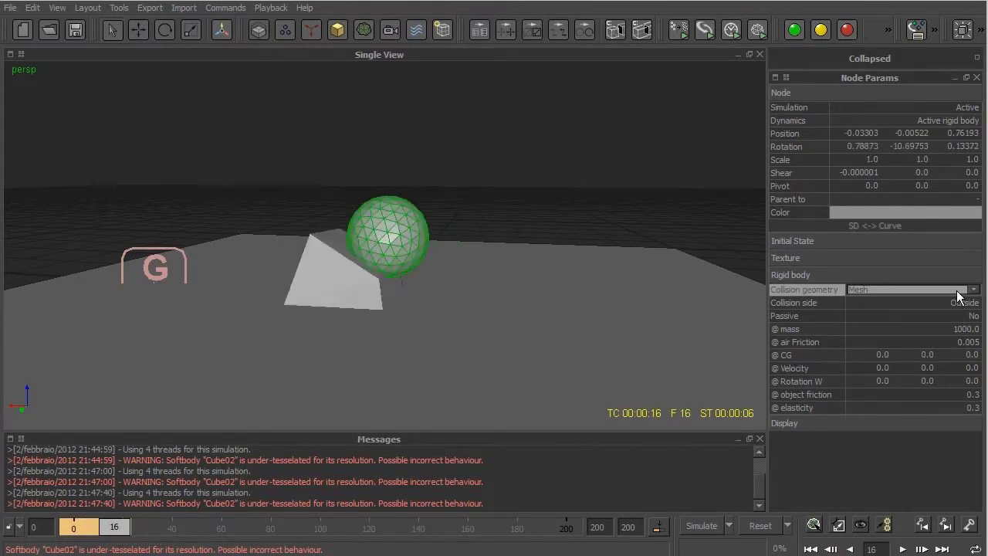
left_click(957, 297)
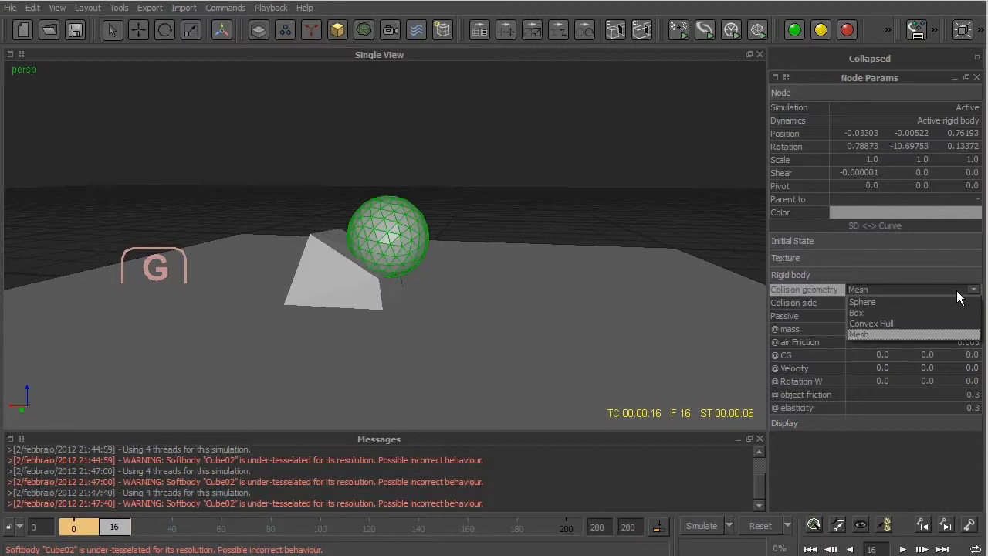
left_click(926, 334)
mouse_move(515, 312)
left_mouse_down("alt")
mouse_move(561, 354)
mouse_move(565, 345)
left_mouse_up("alt")
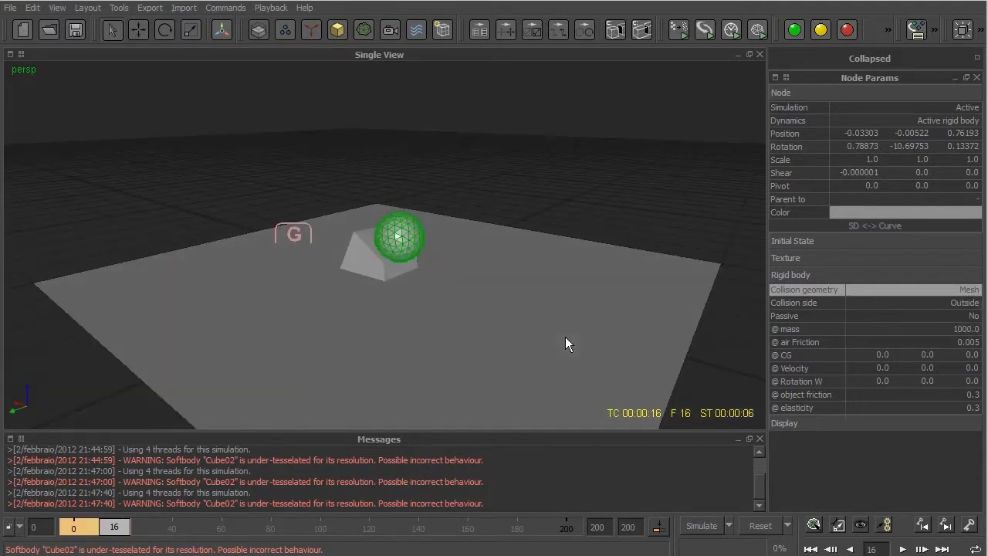
left_click(890, 289)
left_click(890, 289)
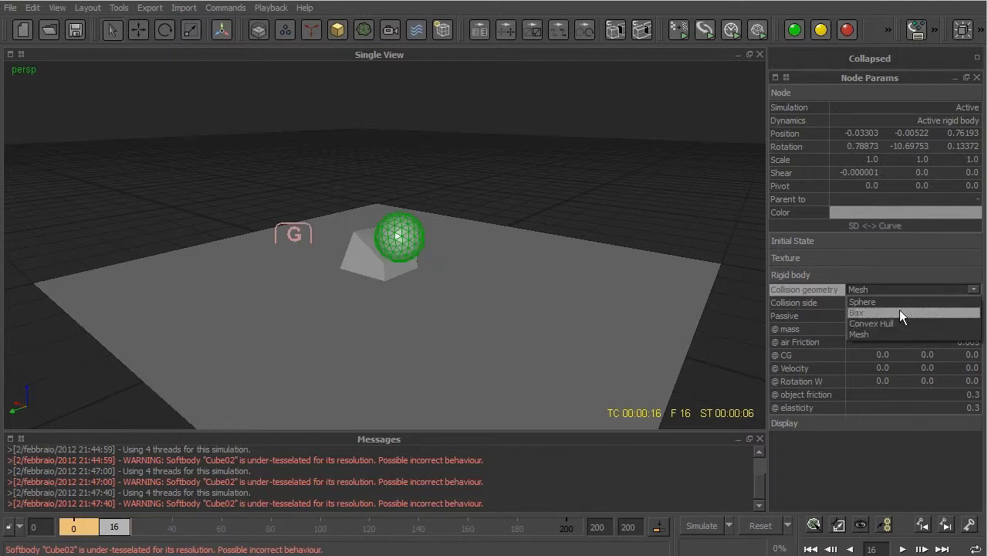
left_click(508, 190)
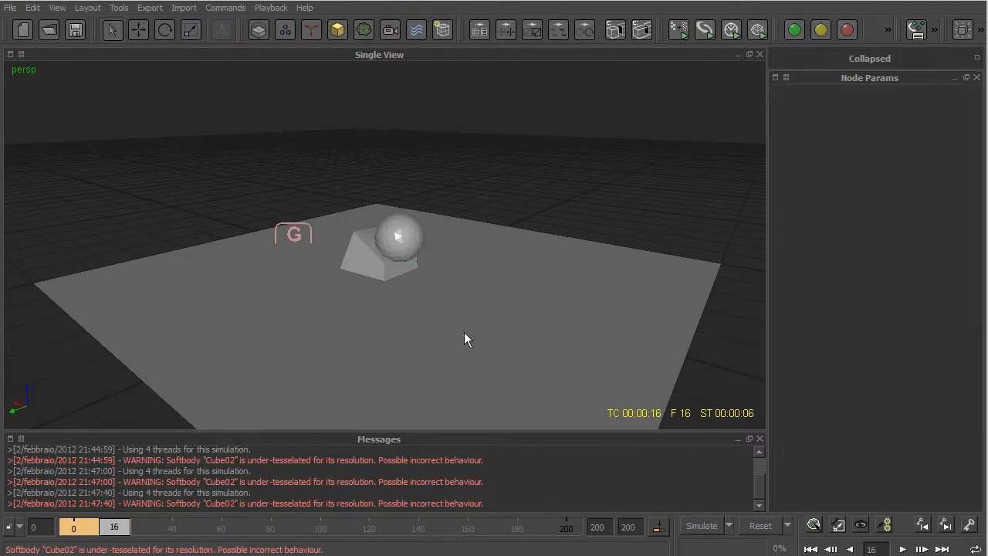
left_click_drag(464, 332, 489, 397, "alt")
Reset all simulation data and delete the cube
left_click(760, 527)
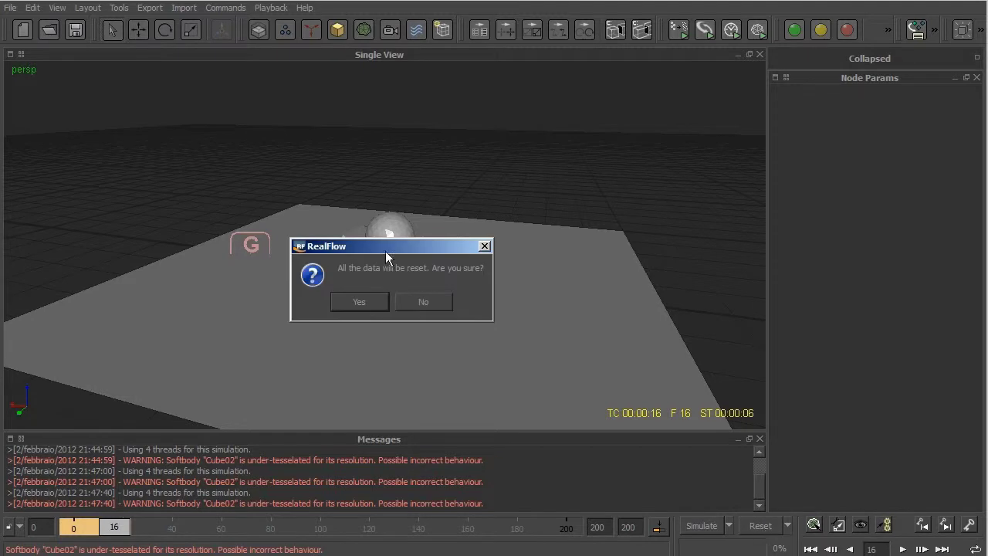
left_click(360, 302)
left_click(380, 230)
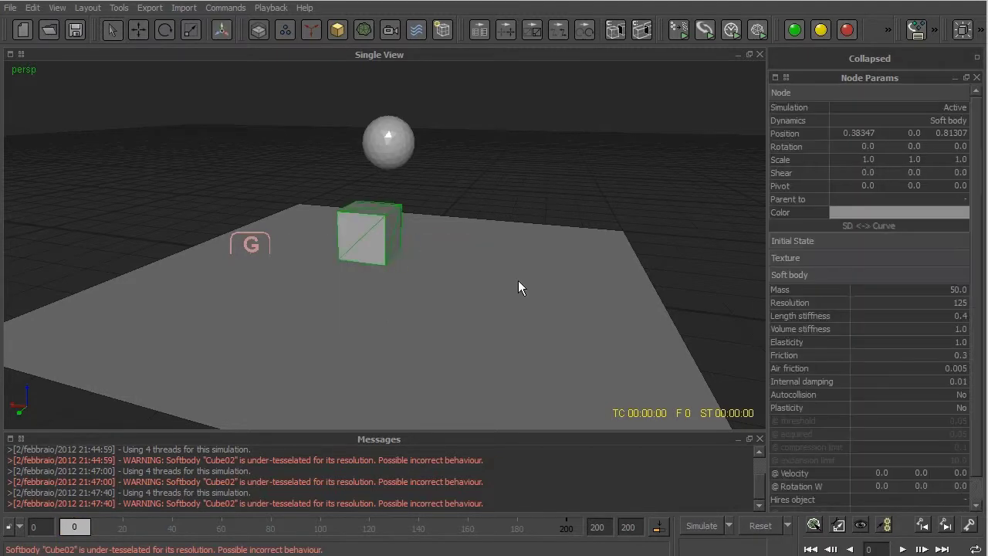
key("Delete")
Select the sphere and try moving it along X, undoing the move
left_click(392, 136)
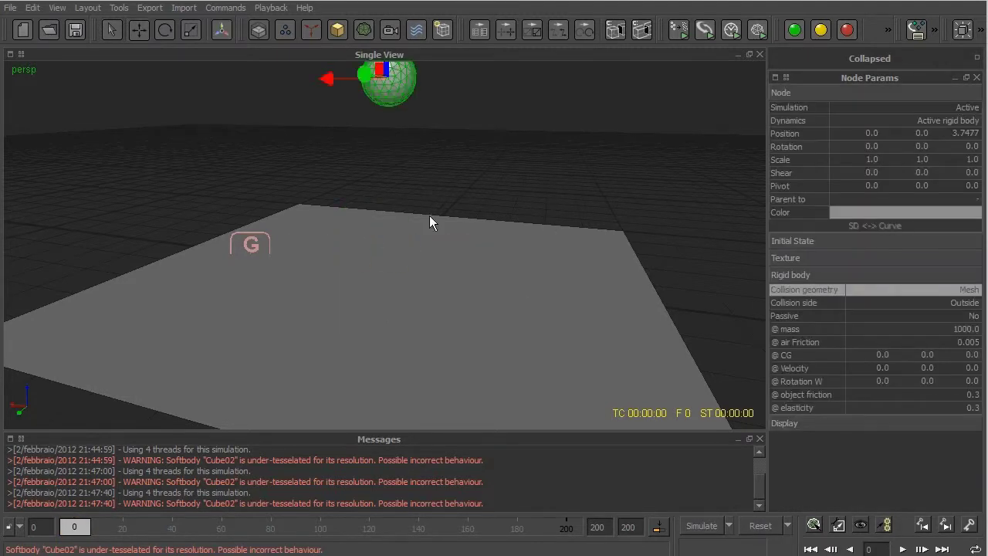
scroll(429, 215, "down", 3)
left_click_drag(416, 211, 415, 307, "alt")
left_click_drag(360, 194, 395, 198)
key("ctrl+z")
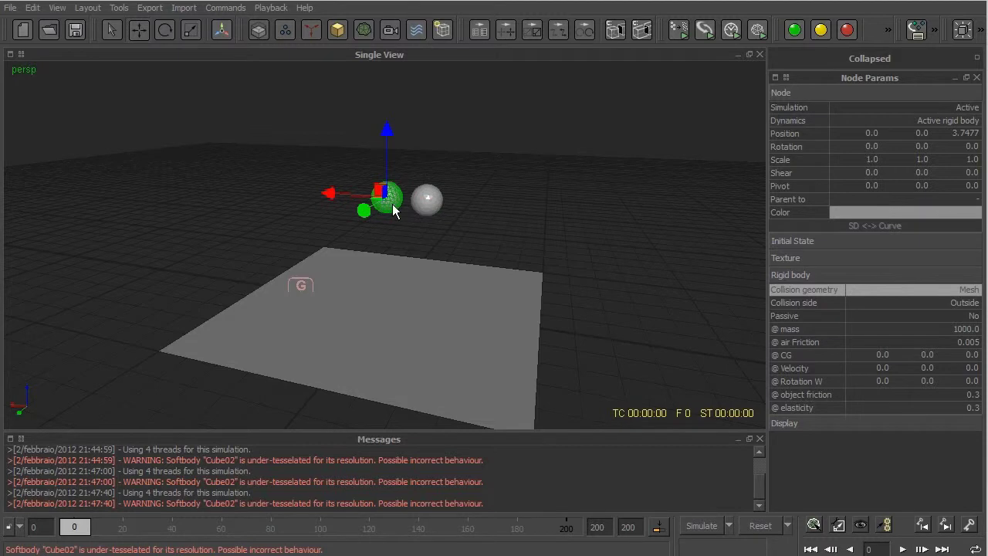
left_click(338, 30)
Add a vase and a new floor plane set to Passive rigid body
left_click(378, 159)
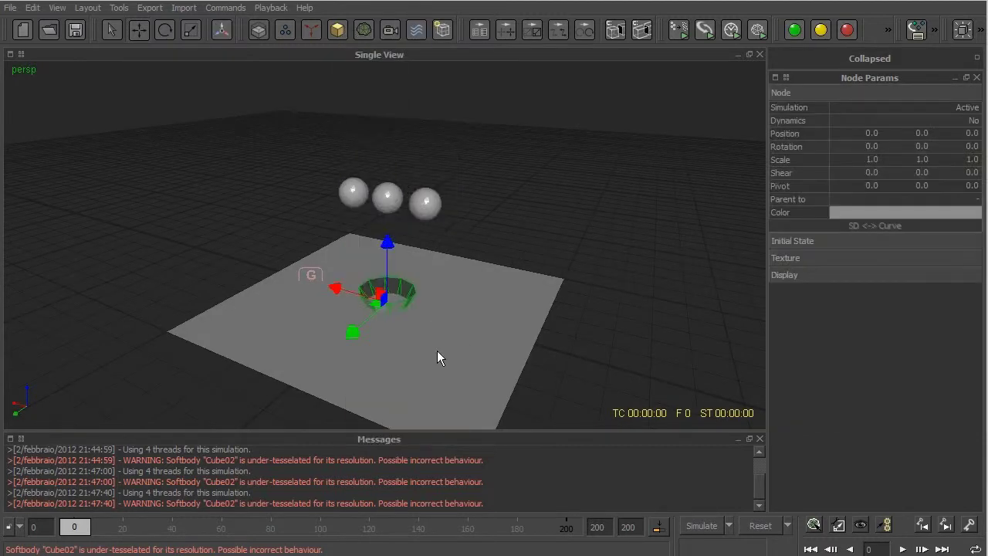
key("ctrl+z")
left_click(339, 30)
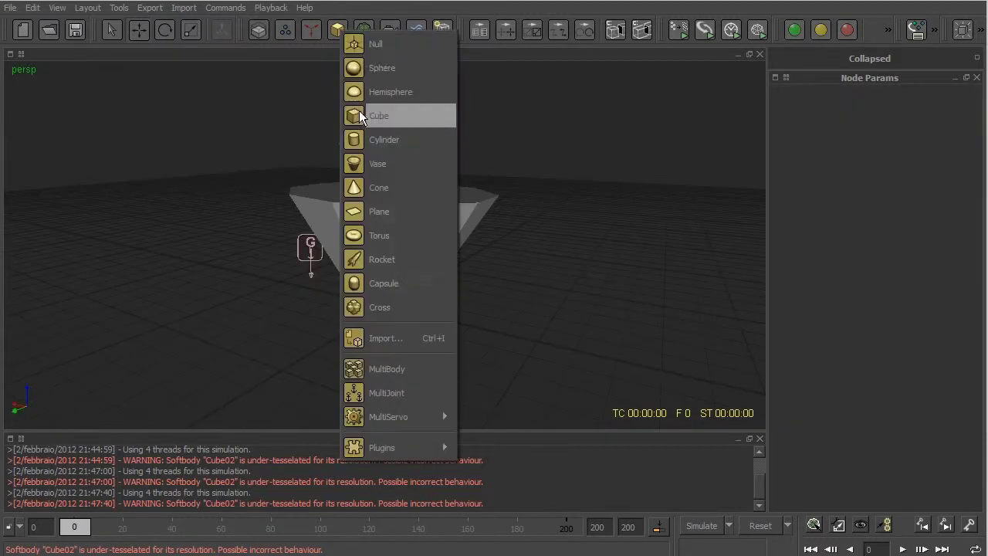
left_click(386, 215)
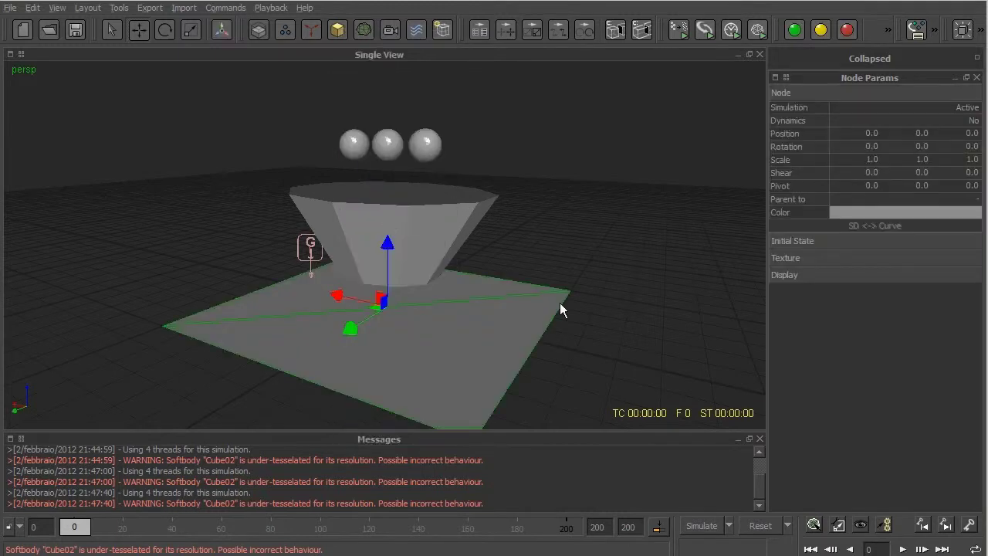
left_click(921, 122)
left_click(906, 153)
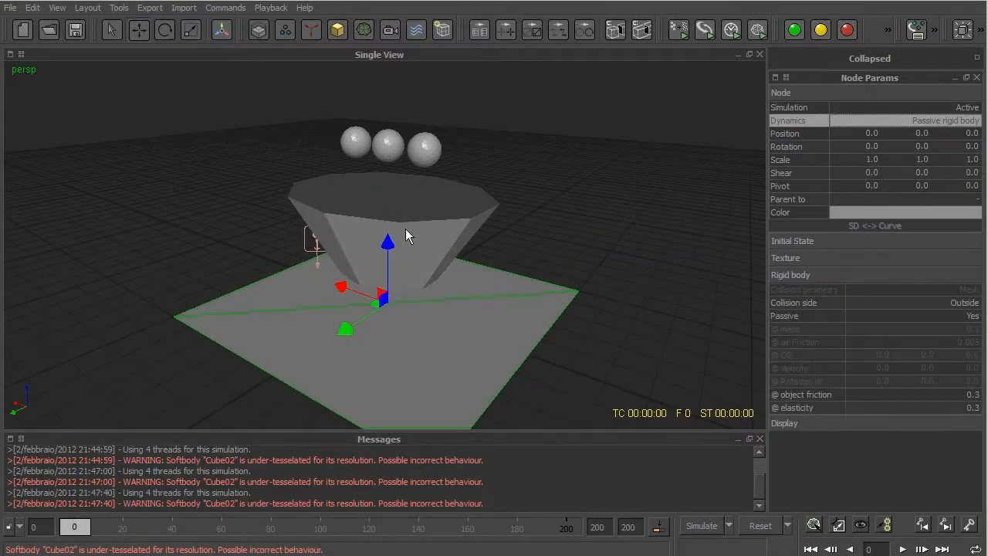
Make the vase an Active rigid body and confirm its collision geometry
left_click(405, 229)
left_click(889, 120)
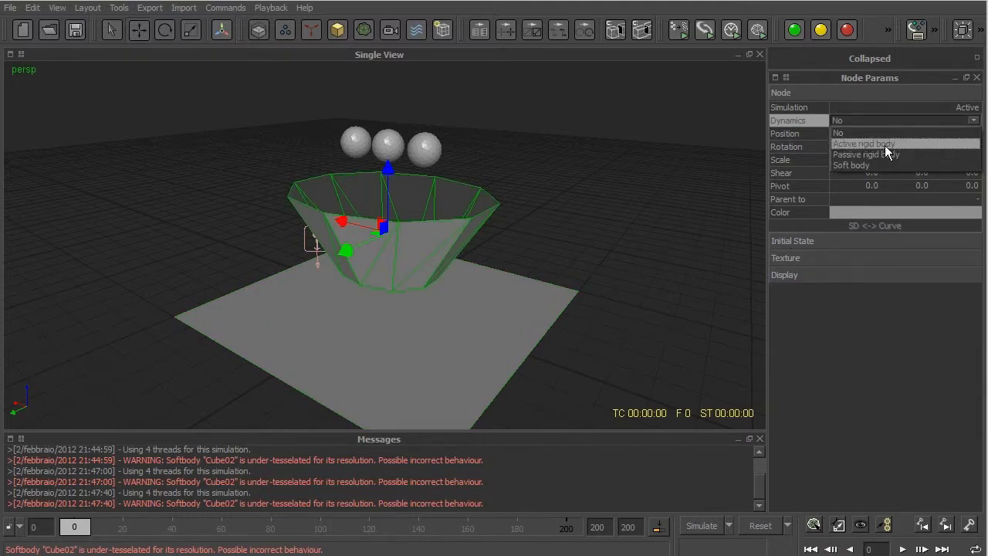
left_click(884, 144)
left_click(969, 292)
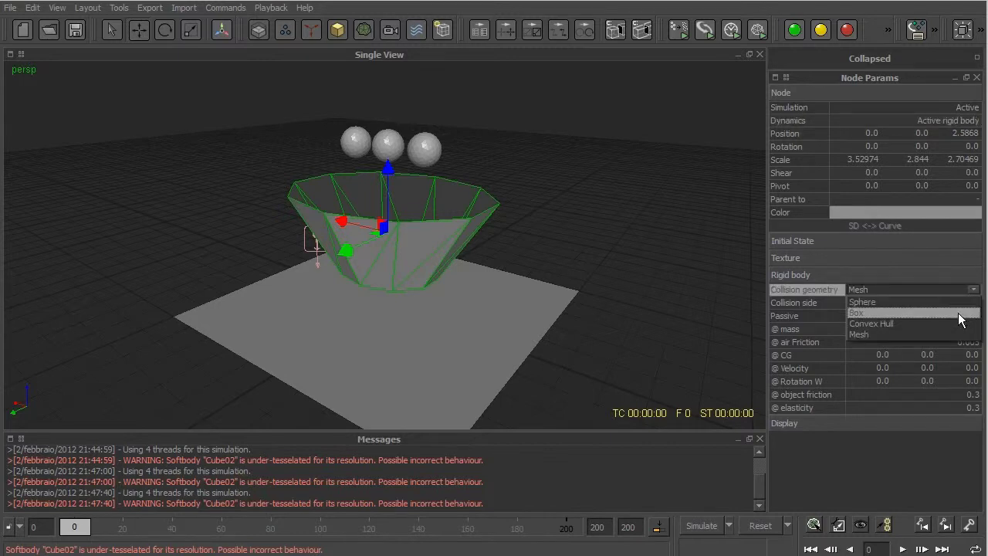
left_click(957, 312)
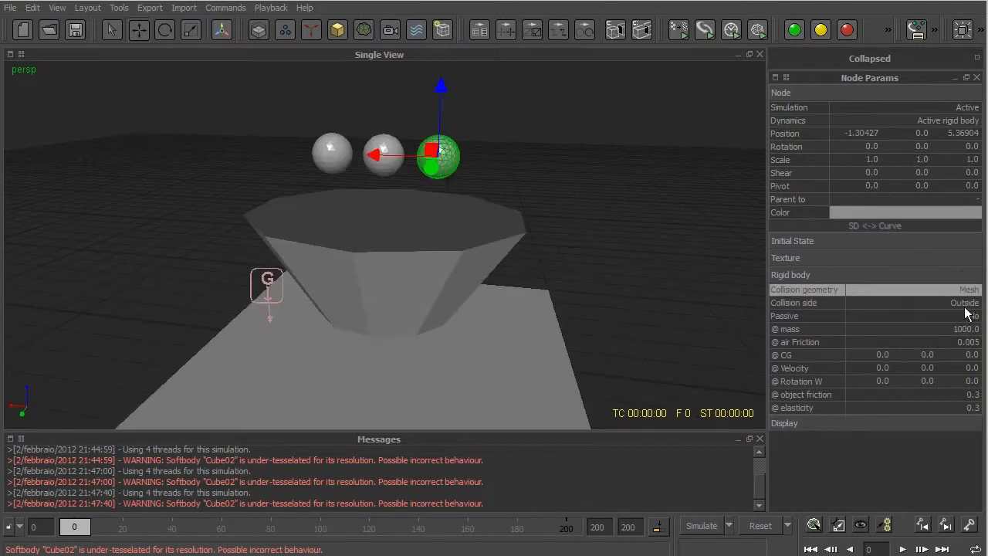
left_click(394, 149)
mouse_move(321, 166)
left_mouse_down("alt")
mouse_move(434, 273)
mouse_move(358, 271)
mouse_move(477, 374)
left_mouse_up("alt")
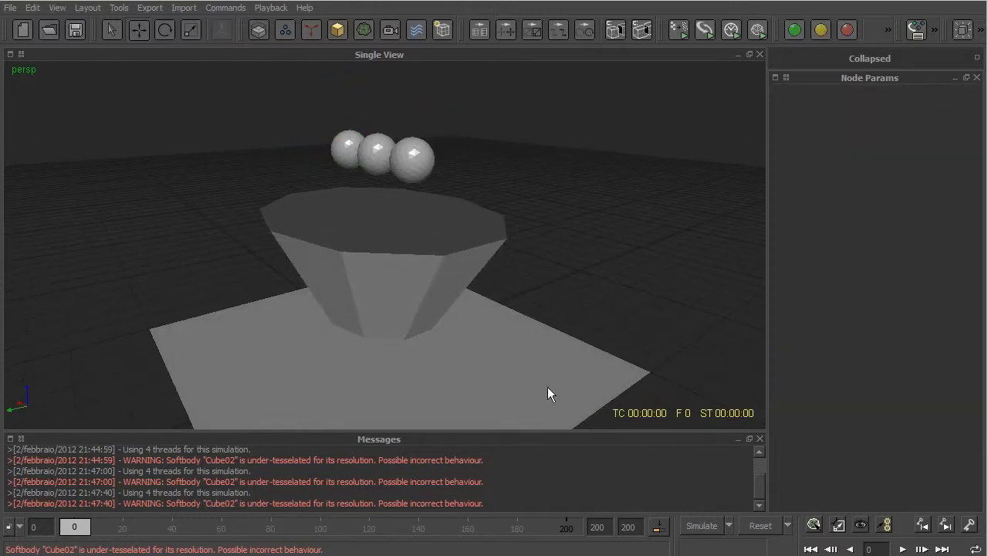
Run a short test drop of the spheres, then select the vase
left_click(702, 526)
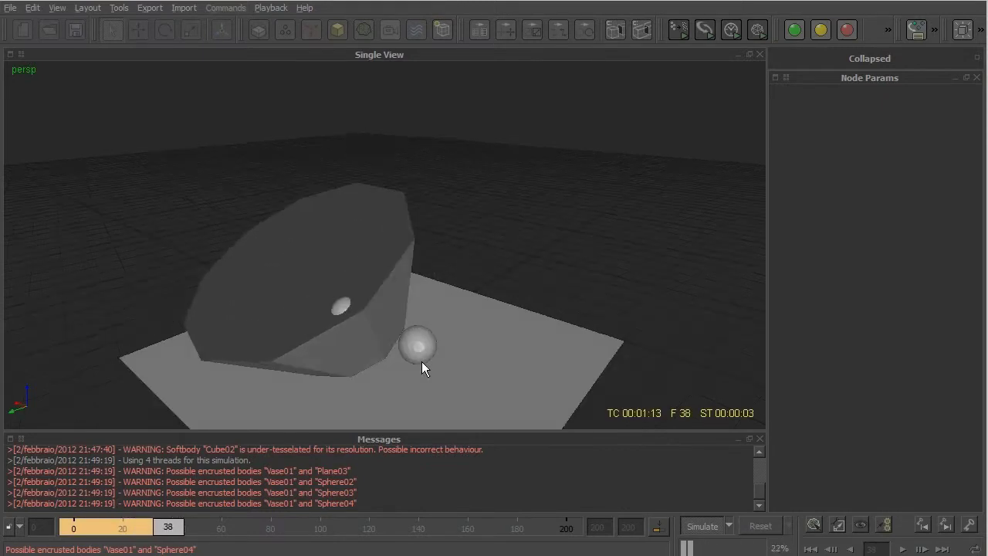
left_click(701, 525)
mouse_move(532, 386)
left_mouse_down("alt")
mouse_move(479, 305)
mouse_move(518, 284)
mouse_move(551, 298)
left_mouse_up("alt")
left_click(360, 308)
mouse_move(360, 309)
left_mouse_down("alt")
mouse_move(493, 353)
mouse_move(486, 347)
left_mouse_up("alt")
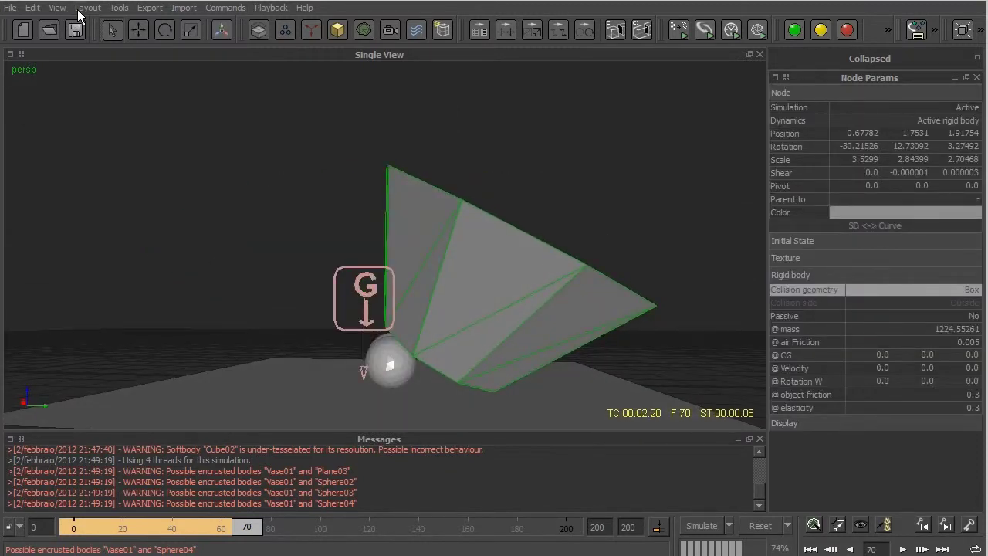
Display the vase as a Bounding Box and reset the simulation to frame 0
left_click(77, 9)
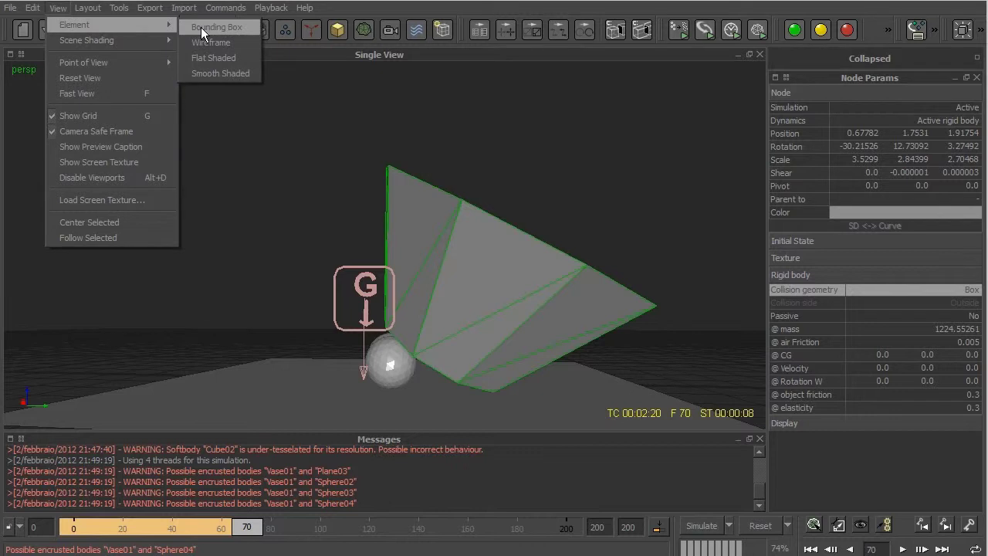
left_click(200, 27)
mouse_move(631, 382)
left_mouse_down("alt")
mouse_move(459, 329)
mouse_move(391, 292)
left_mouse_up("alt")
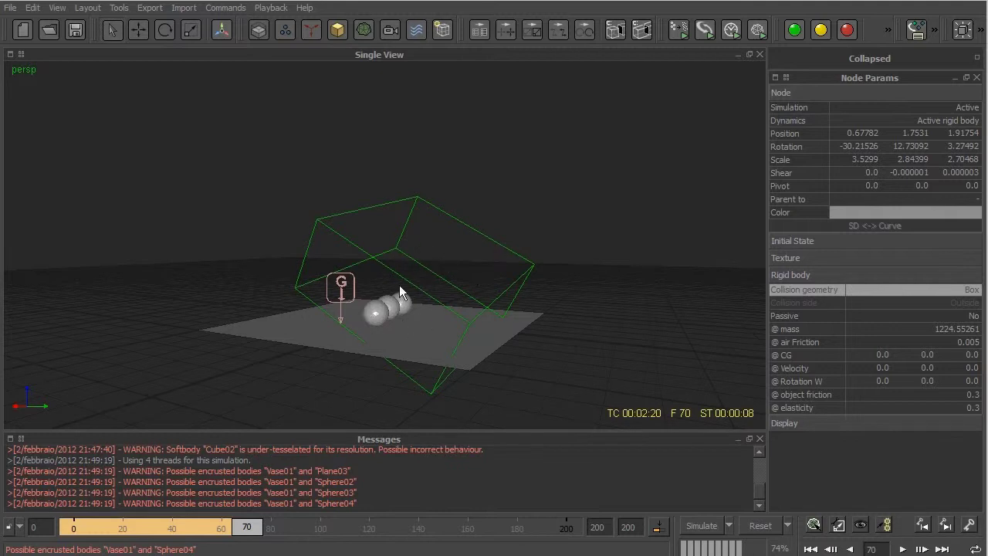
mouse_move(443, 309)
left_mouse_down("alt")
mouse_move(429, 314)
mouse_move(444, 226)
left_mouse_up("alt")
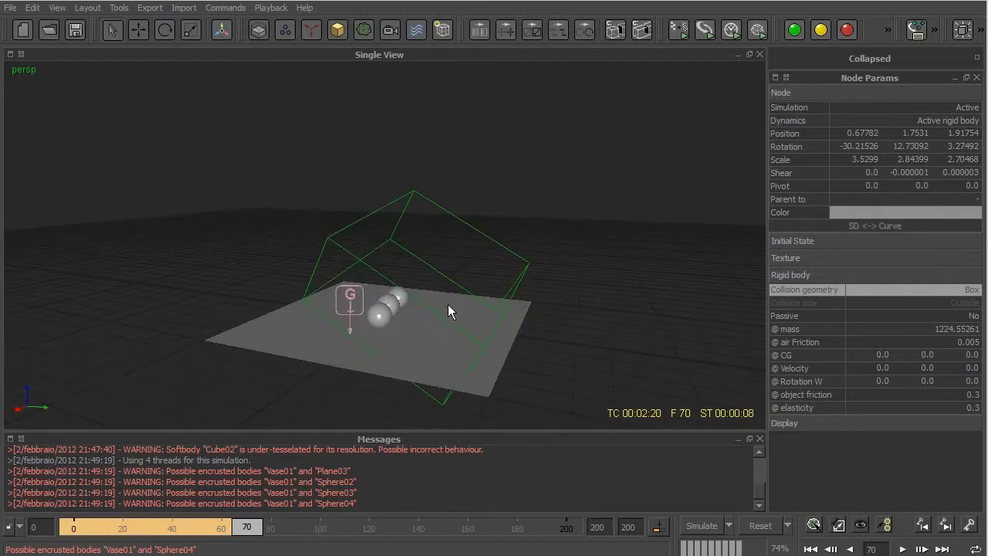
key("ctrl+Home")
Confirm the simulation reset and display the vase as a wireframe
left_click(369, 307)
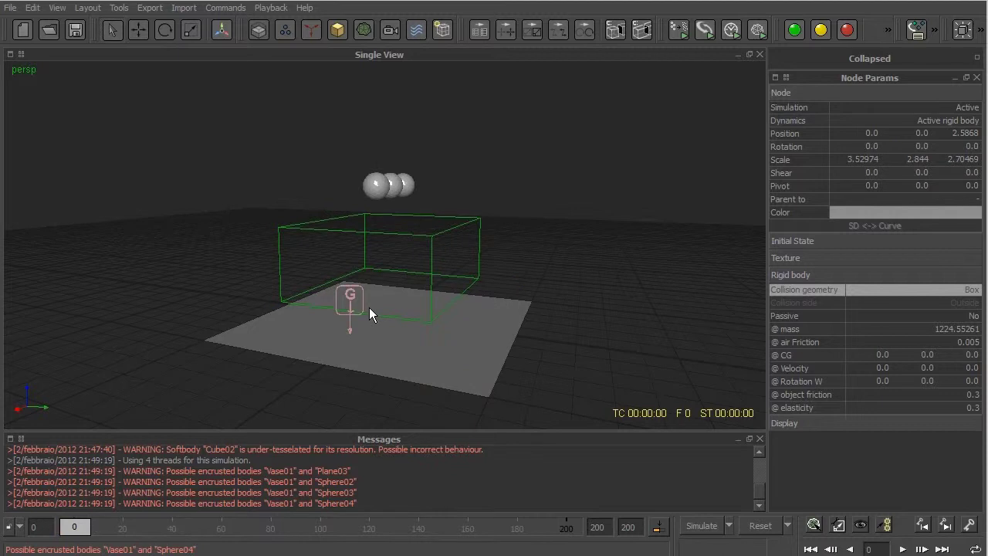
left_click_drag(491, 276, 447, 308, "alt")
left_click(58, 9)
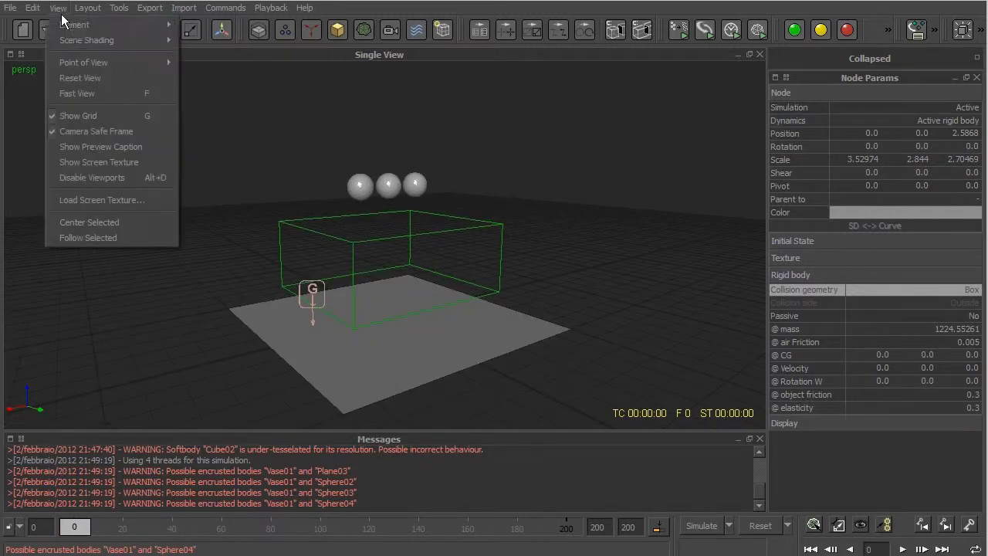
left_click(217, 42)
Set the vase's collision geometry to Convex Hull and orbit to view the three spheres above it
mouse_move(499, 255)
left_mouse_down("alt")
mouse_move(518, 304)
mouse_move(407, 299)
mouse_move(432, 300)
left_mouse_up("alt")
left_click(934, 291)
left_click(932, 322)
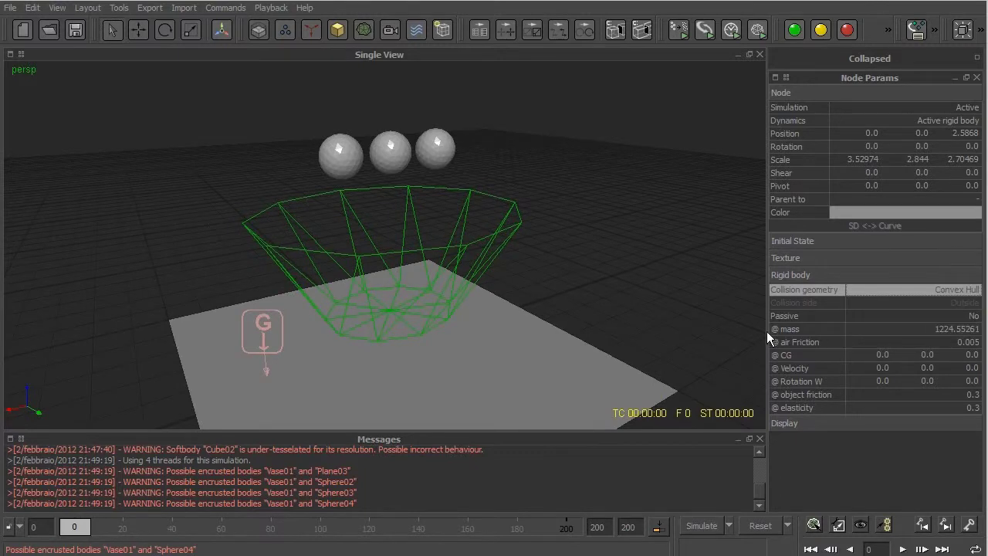
left_click_drag(757, 329, 551, 321, "alt")
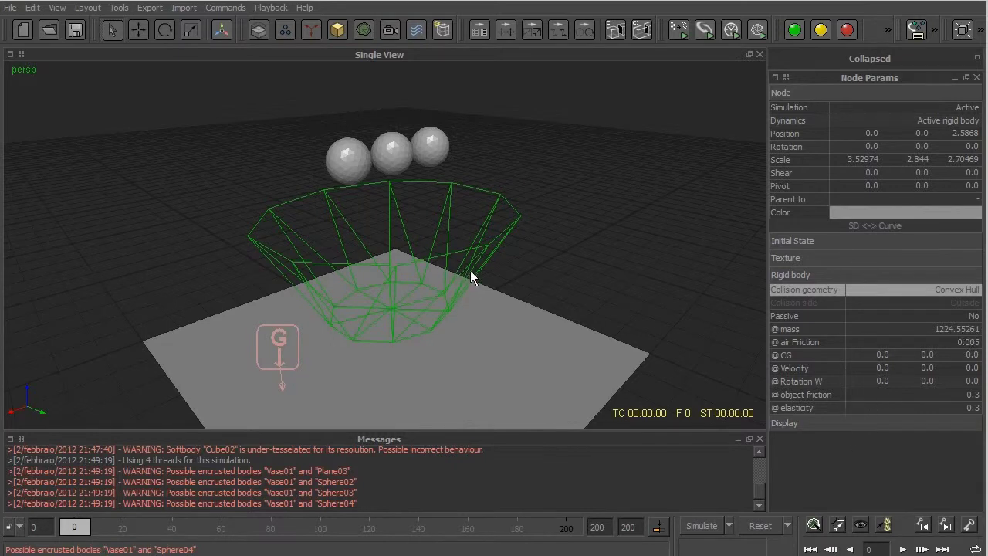
left_click_drag(470, 270, 498, 260, "alt")
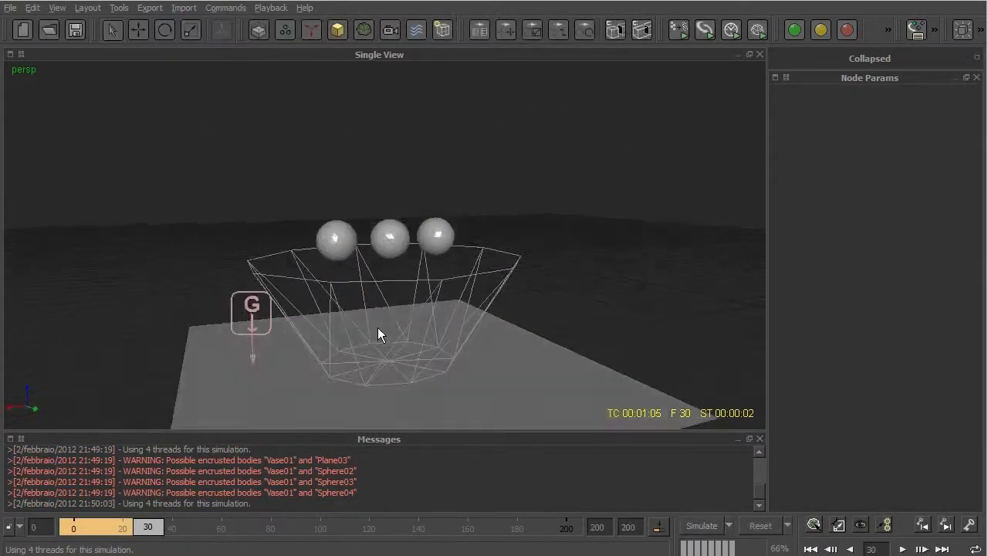
left_click_drag(377, 327, 332, 236, "alt")
left_click_drag(391, 297, 456, 319, "alt")
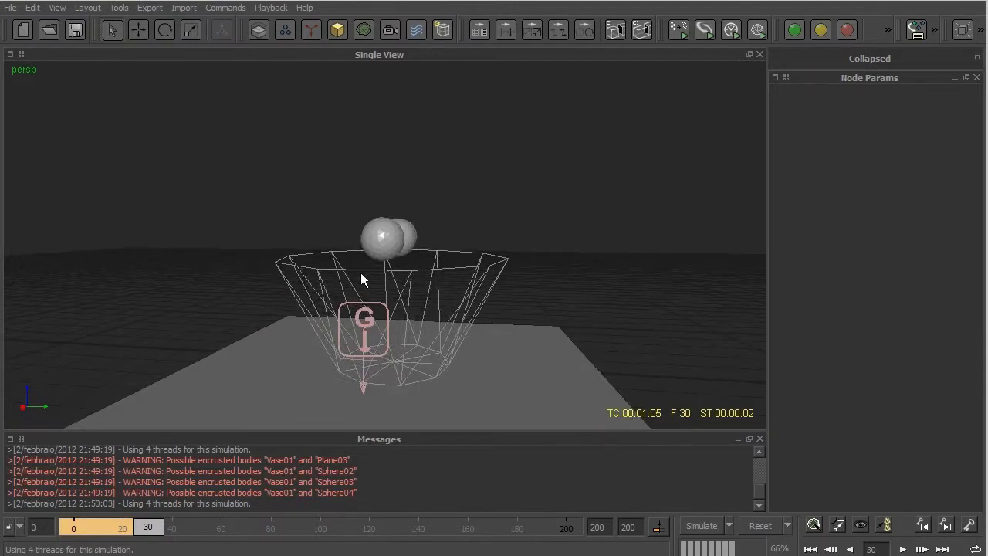
left_click_drag(538, 270, 428, 286, "alt")
Rewind to frame 0 and set the vase's collision geometry to Mesh
key("Home")
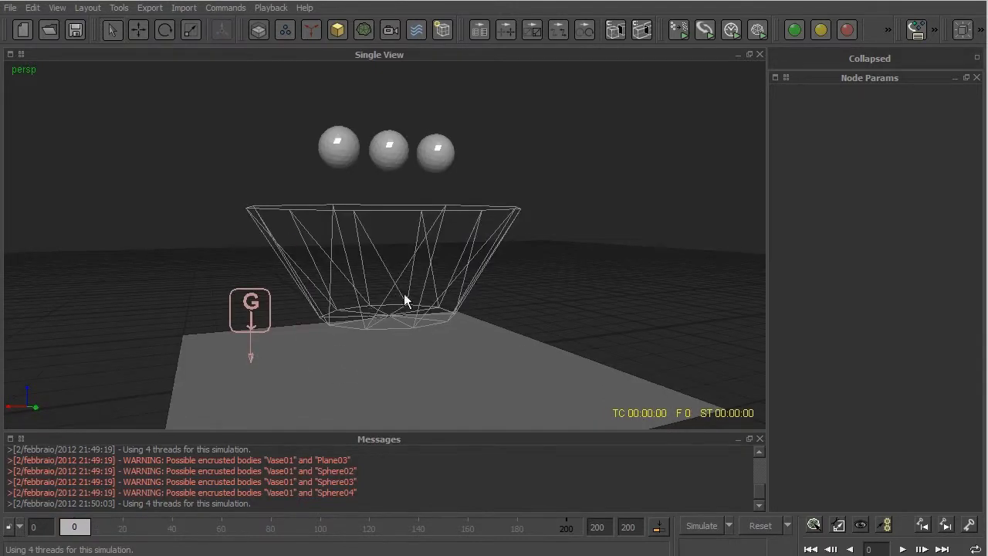
left_click(479, 264)
double_click(902, 289)
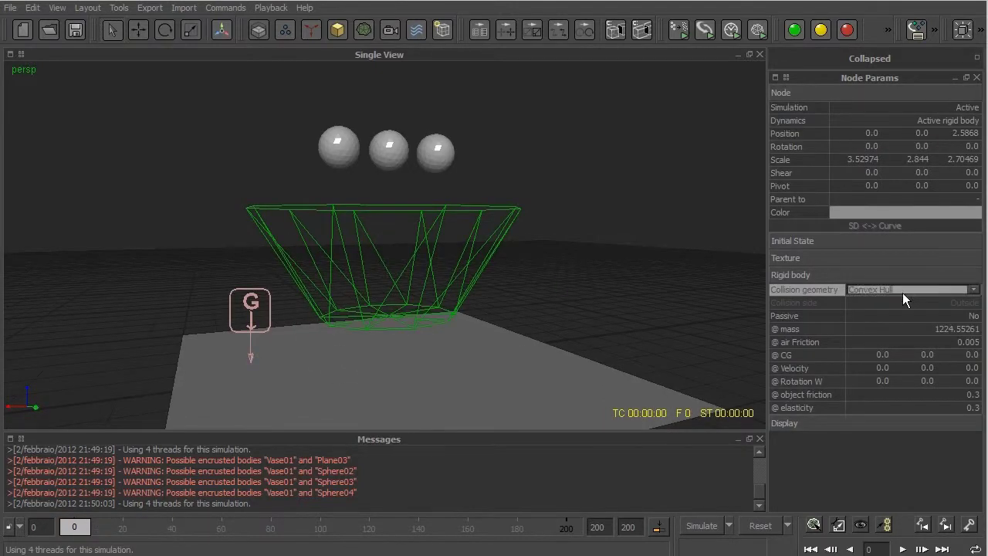
left_click(899, 332)
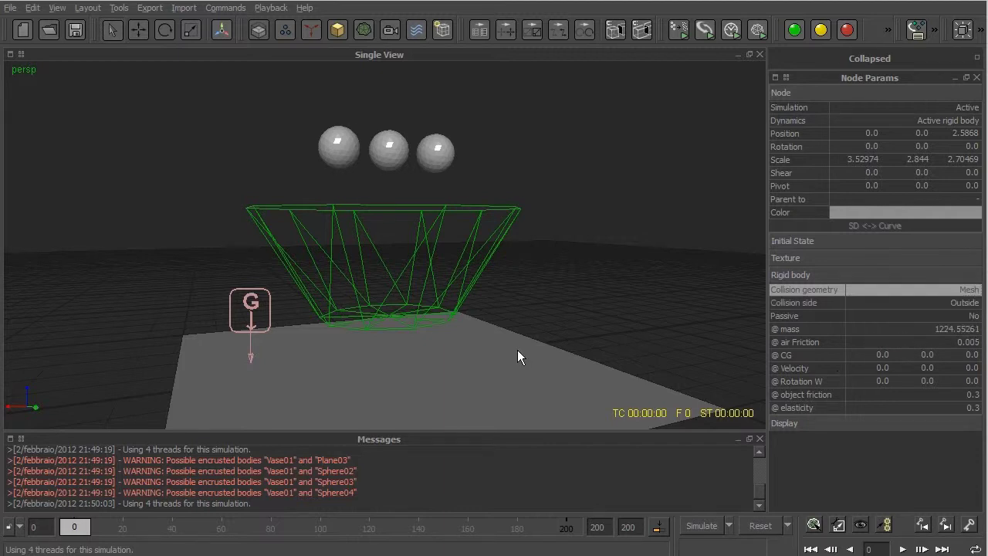
left_click_drag(517, 350, 607, 318, "alt")
left_click(607, 319)
left_click(348, 266)
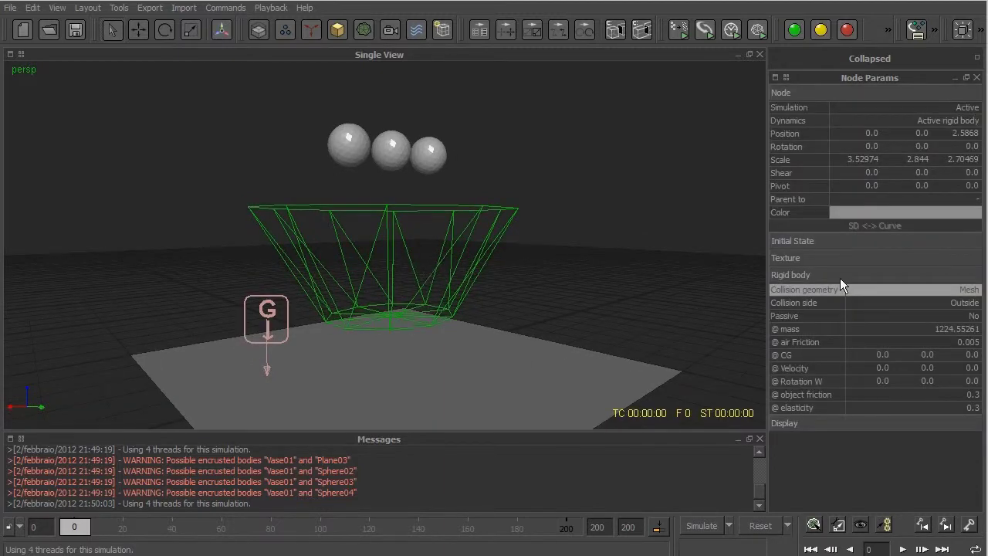
Simulate the drop with Mesh collision and stop it at frame 73
left_click(701, 528)
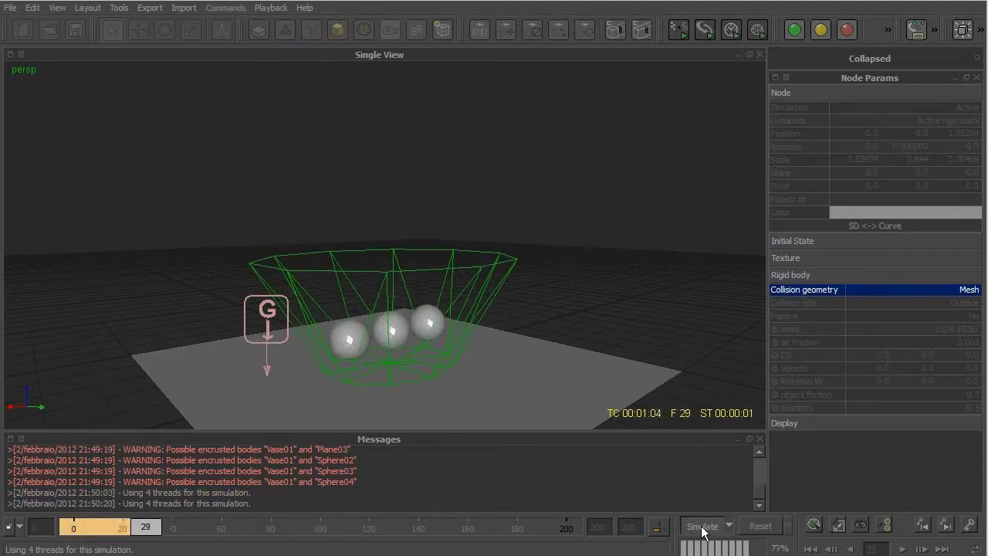
left_click_drag(495, 316, 452, 375, "alt")
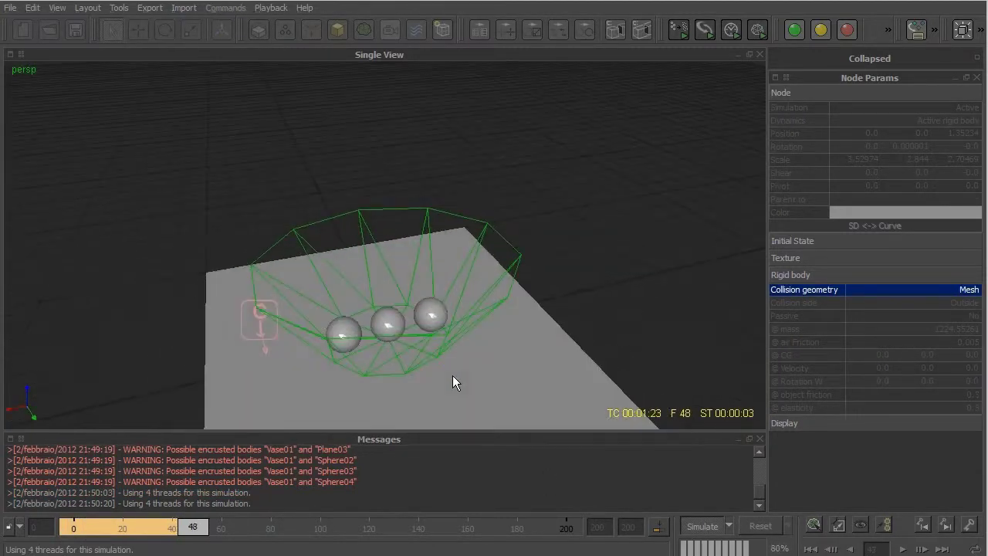
scroll(372, 344, "up", 3)
scroll(434, 367, "down", 3)
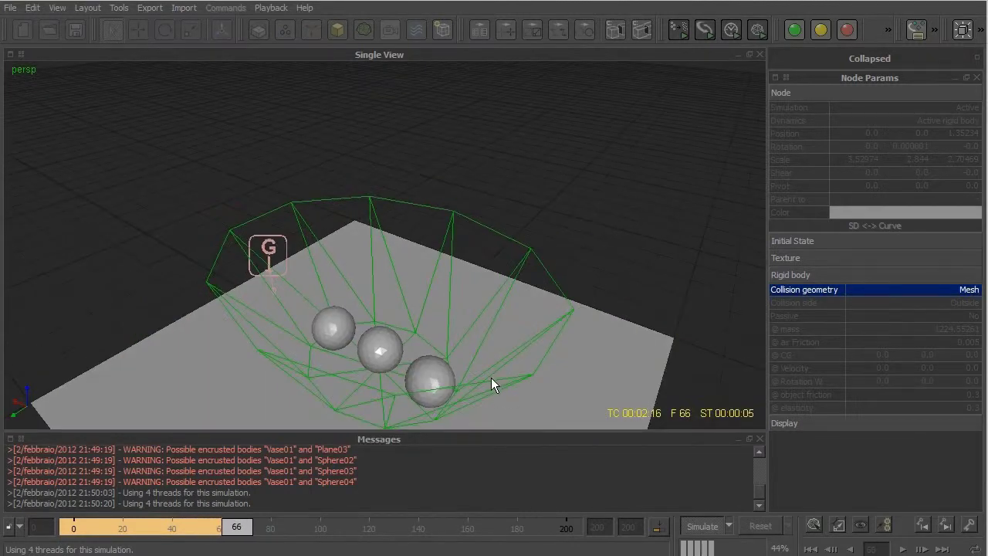
left_click(701, 526)
mouse_move(454, 320)
left_mouse_down("alt")
mouse_move(446, 335)
mouse_move(458, 233)
left_mouse_up("alt")
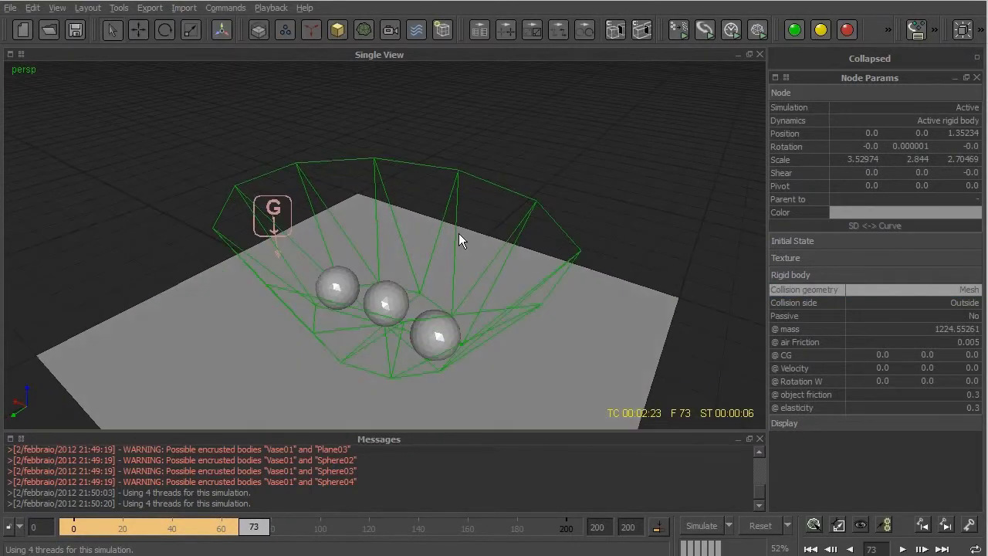
scroll(459, 244, "down", 2)
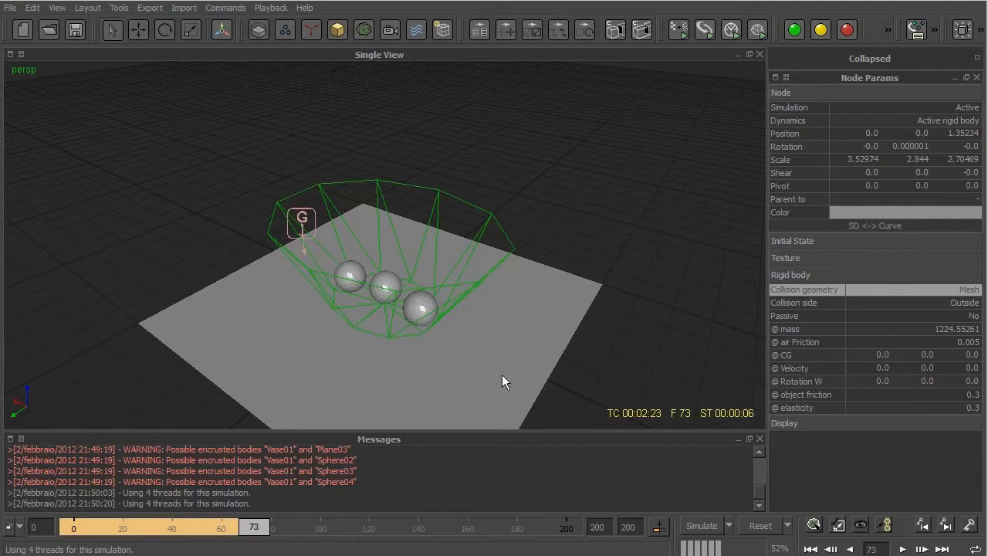
mouse_move(504, 375)
left_mouse_down("alt")
mouse_move(389, 325)
mouse_move(493, 325)
mouse_move(478, 328)
left_mouse_up("alt")
Show the vase shaded again and hide the message log to enlarge the 3D view
key("3")
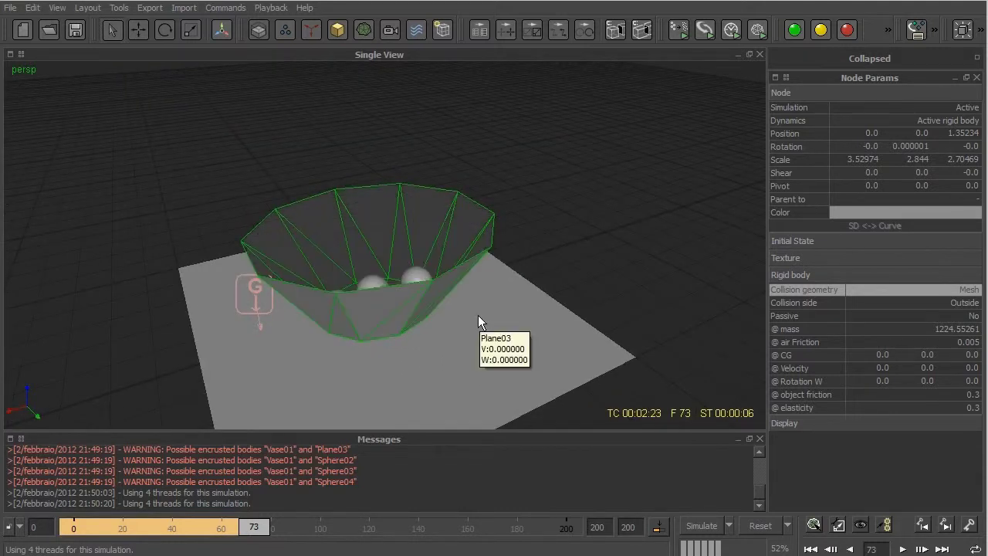
mouse_move(412, 363)
left_mouse_down("alt")
mouse_move(430, 392)
mouse_move(425, 311)
mouse_move(399, 331)
mouse_move(379, 311)
left_mouse_up("alt")
scroll(379, 310, "up", 5)
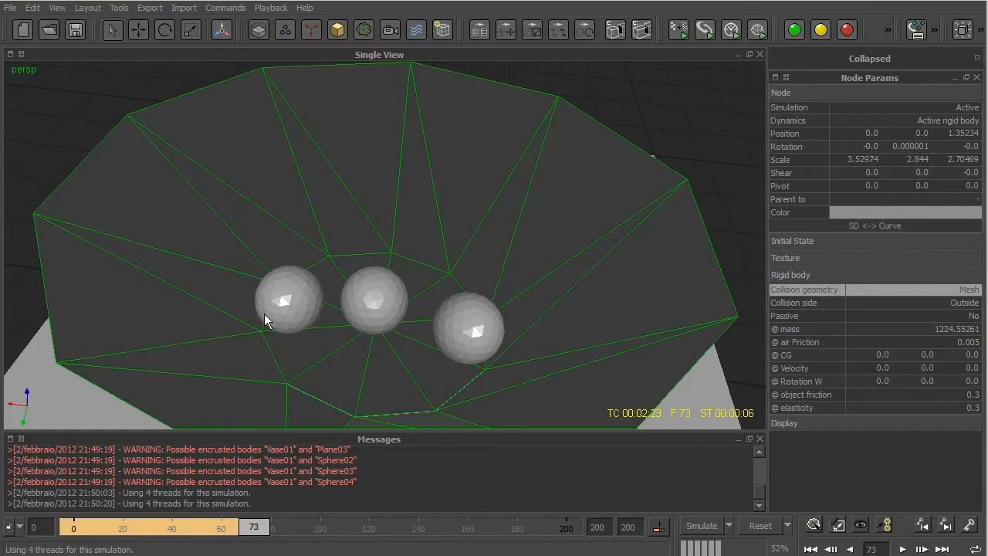
mouse_move(551, 372)
left_mouse_down("alt")
mouse_move(479, 363)
mouse_move(451, 447)
left_mouse_up("alt")
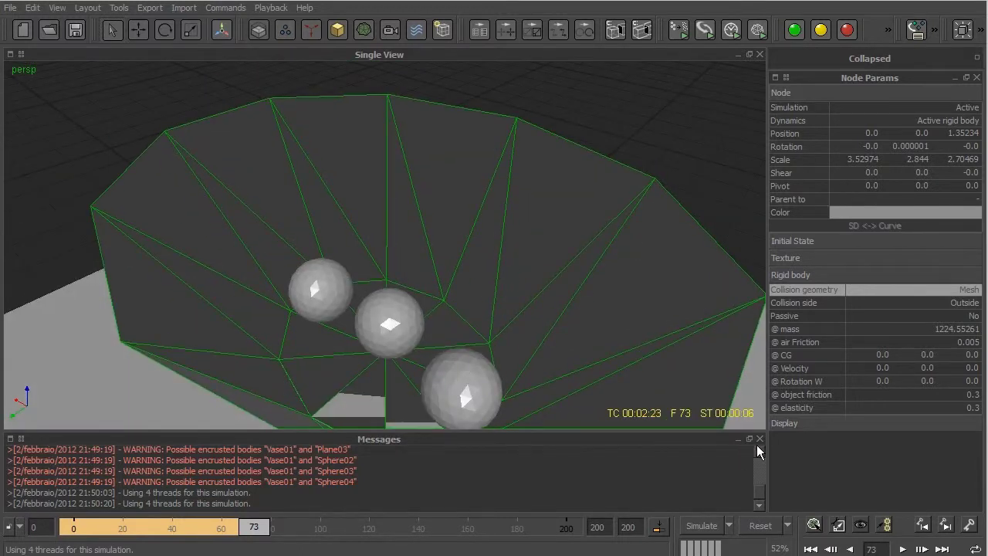
left_click(738, 439)
scroll(536, 359, "down", 5)
mouse_move(545, 348)
left_mouse_down("alt")
mouse_move(501, 297)
mouse_move(485, 348)
mouse_move(455, 343)
left_mouse_up("alt")
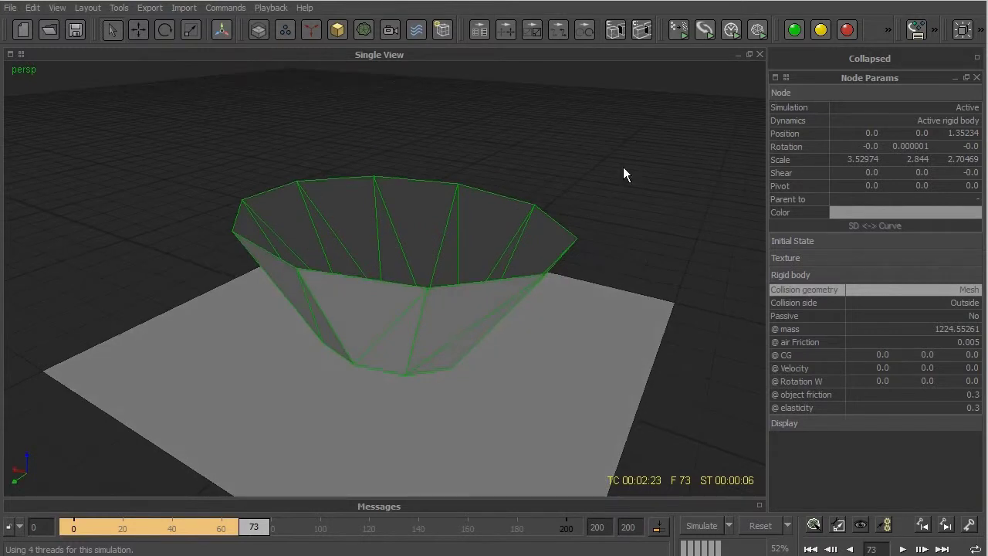
Inspect the three spheres resting inside the vase at frame 73 from several angles
left_click(623, 175)
left_click(451, 299)
left_click(501, 196)
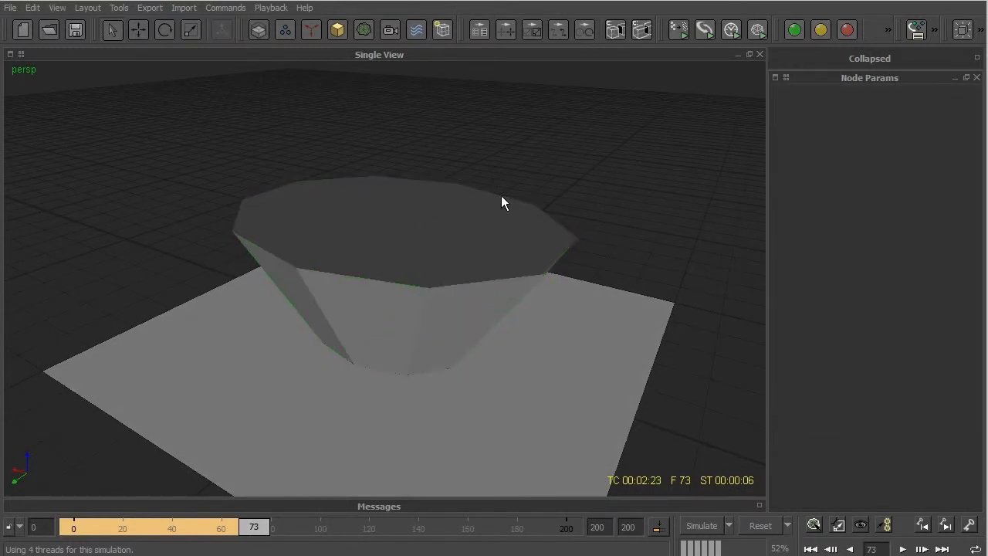
left_click_drag(435, 267, 425, 319, "alt")
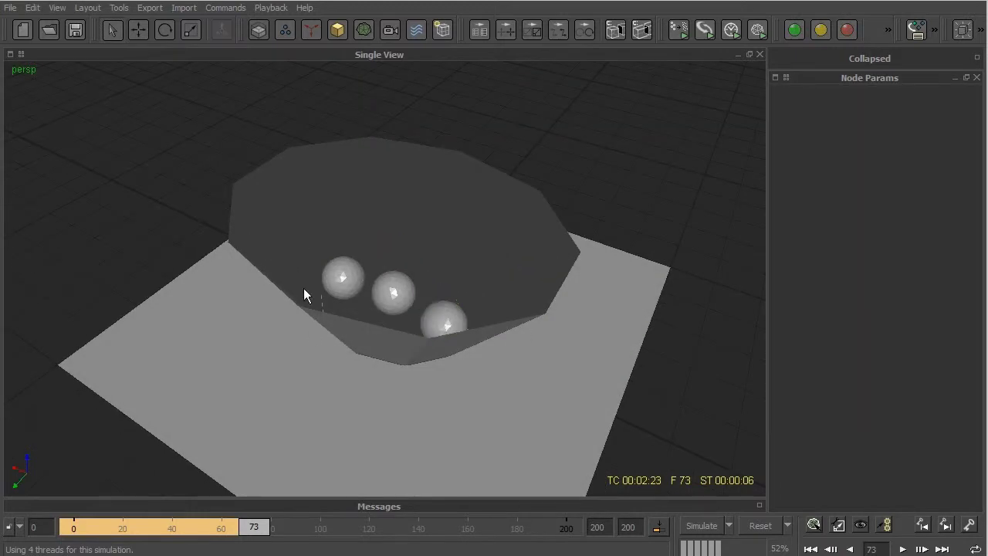
left_click_drag(352, 332, 391, 311, "alt")
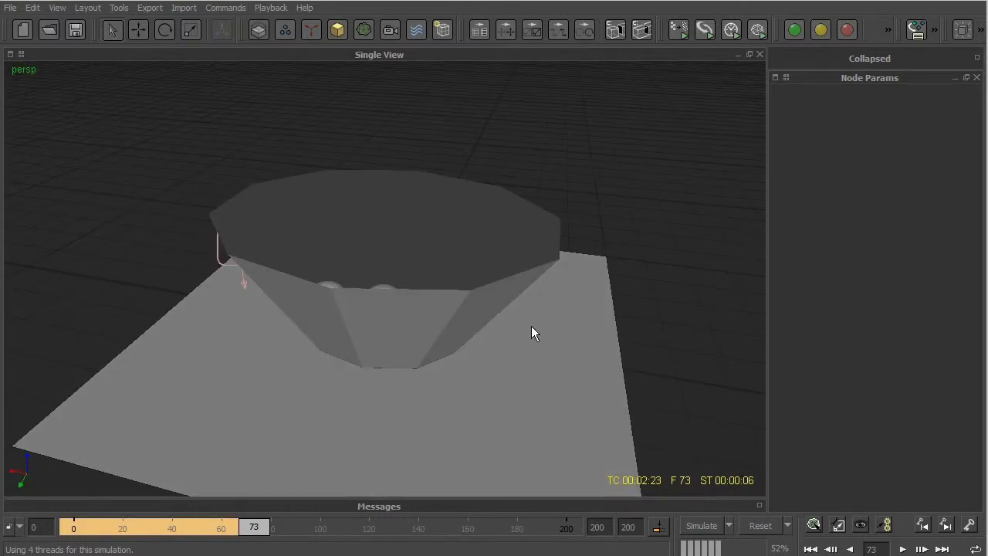
right_click_drag(531, 326, 499, 344, "alt")
left_click_drag(427, 358, 489, 359, "alt")
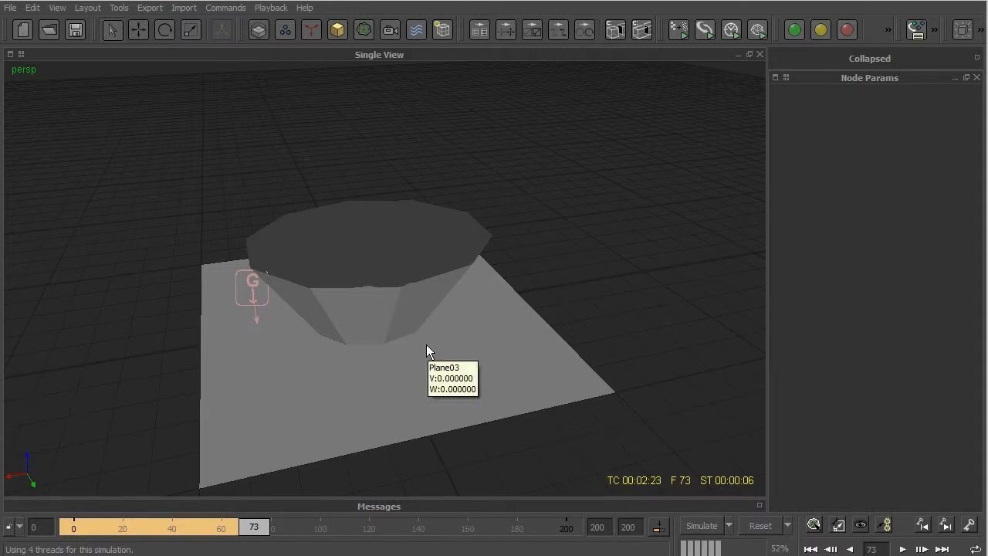
Select the gravity daemon (Force, strength 9.8) with the move tool active
left_click(248, 286)
key("w")
left_click_drag(273, 319, 334, 368, "alt")
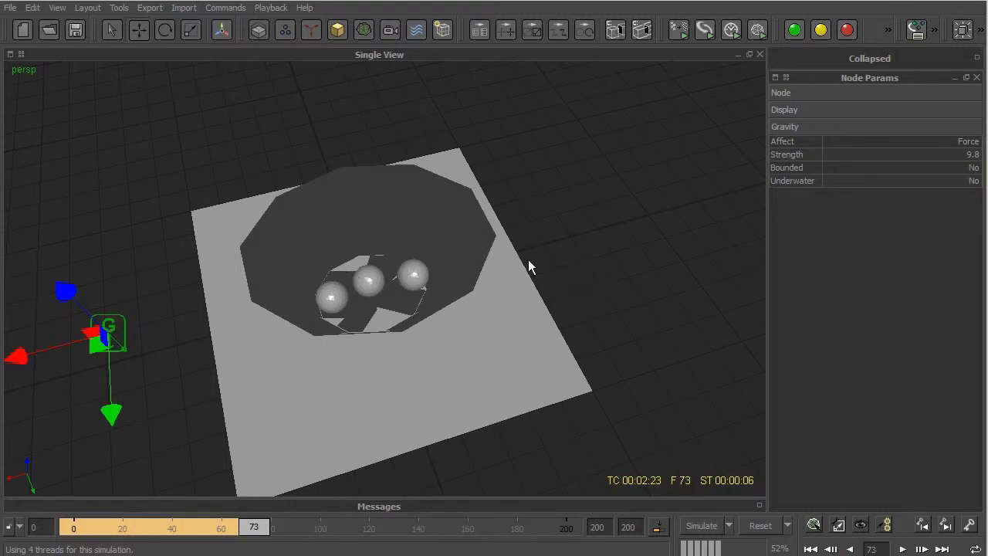
Reset the vase, spheres and plane to their initial state, returning the simulation to frame 0
left_click_drag(585, 171, 309, 417)
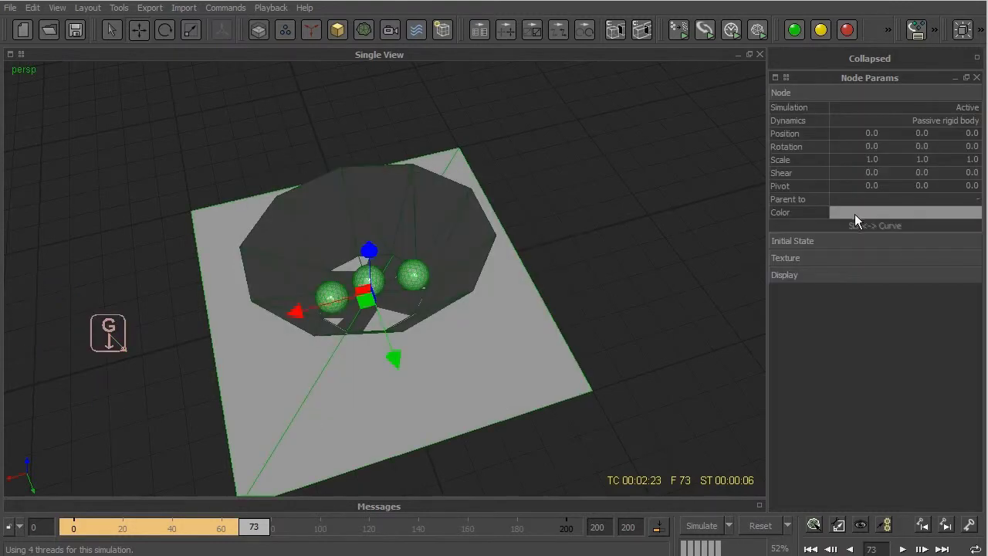
left_click(842, 240)
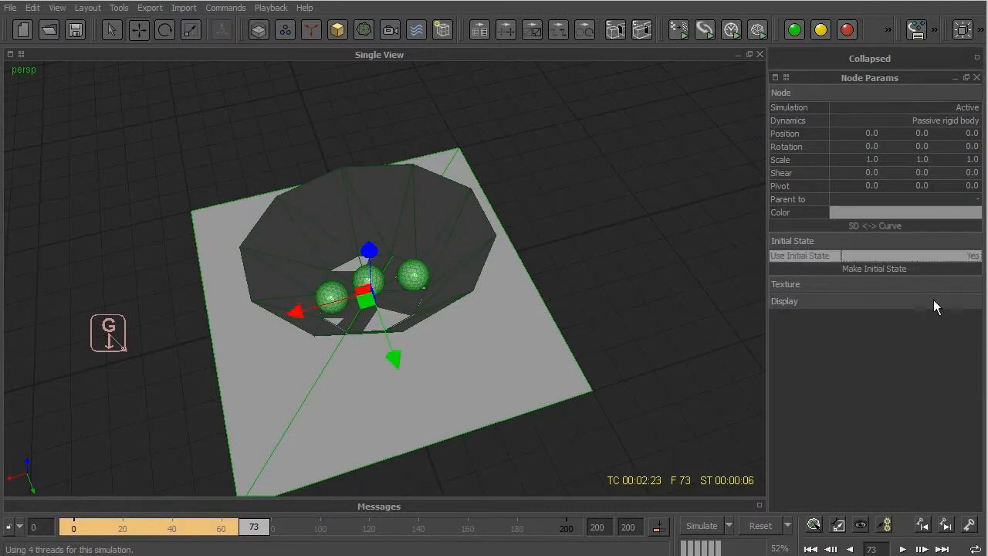
left_click(756, 526)
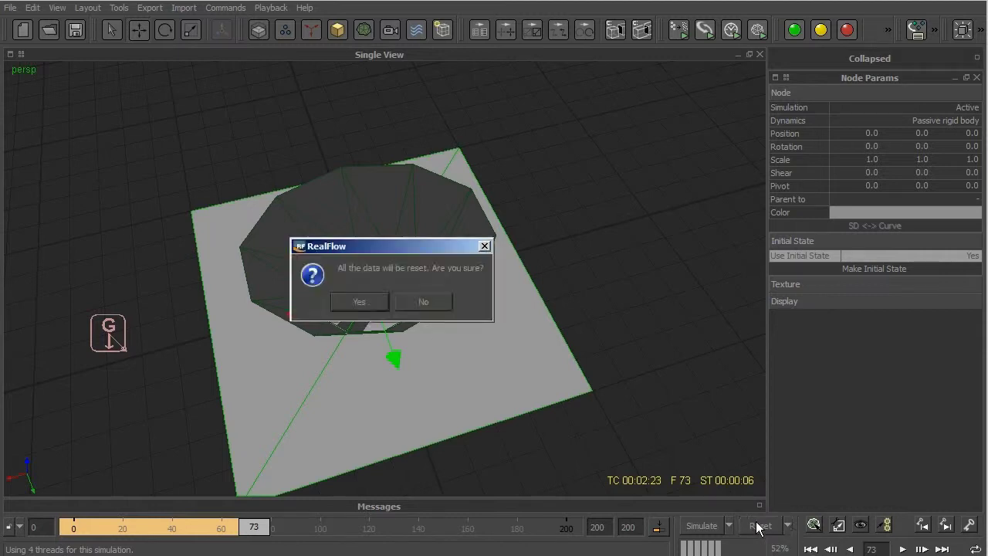
left_click(364, 304)
left_click(364, 304)
mouse_move(74, 526)
left_mouse_down()
mouse_move(202, 526)
mouse_move(65, 528)
left_mouse_up()
left_click_drag(506, 196, 526, 242, "alt")
left_click(525, 241)
left_click(284, 29)
Add a circle emitter and raise it above the vase
left_click(333, 41)
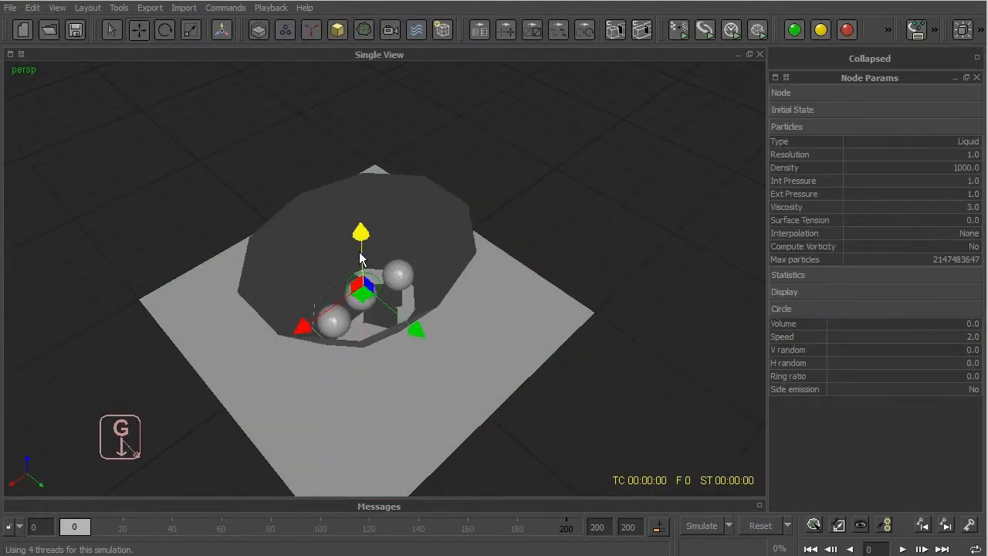
left_click_drag(360, 254, 357, 184)
mouse_move(393, 319)
left_mouse_down("alt")
mouse_move(415, 266)
mouse_move(432, 255)
left_mouse_up("alt")
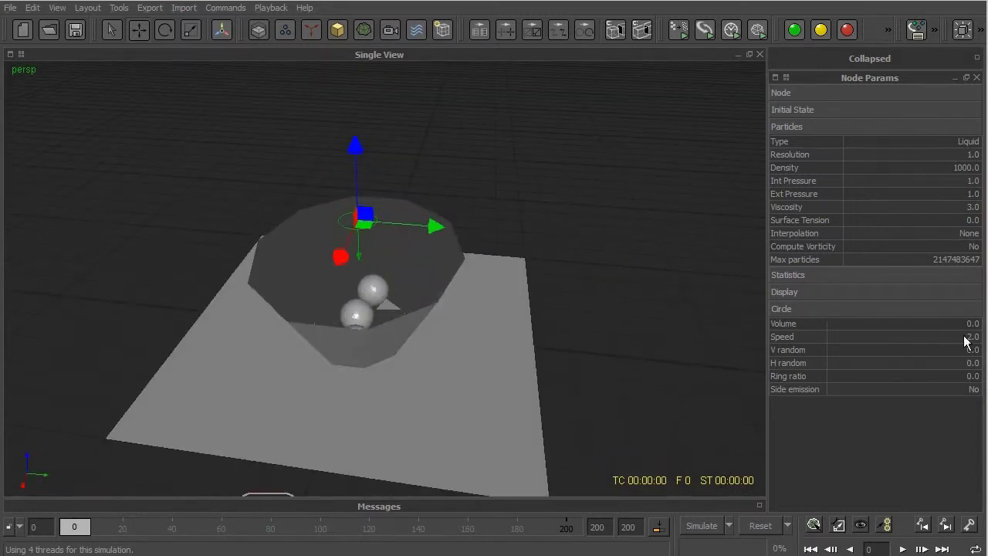
Set the emitter's Speed to 10 and start the simulation with Ctrl+A
double_click(965, 336)
type("10")
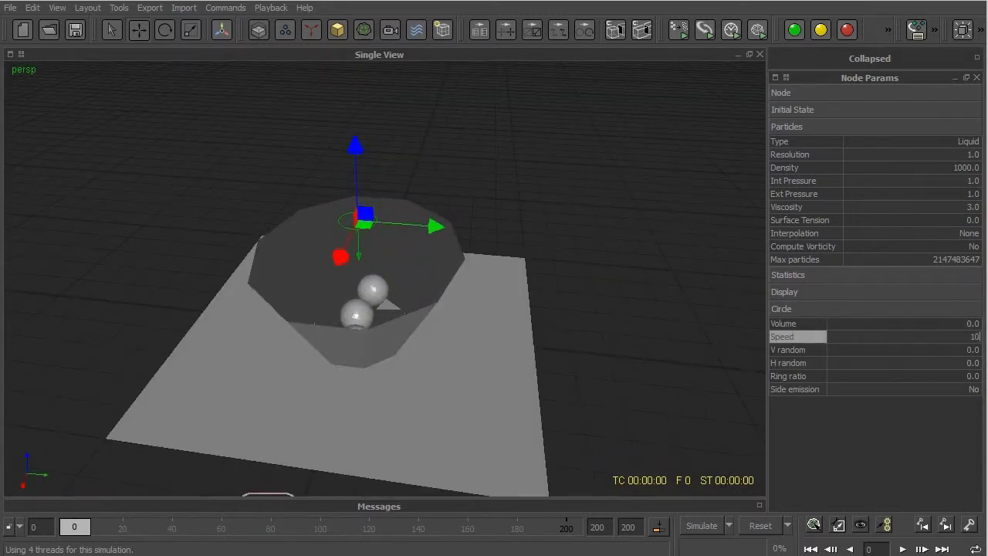
key("Return")
key("ctrl+a")
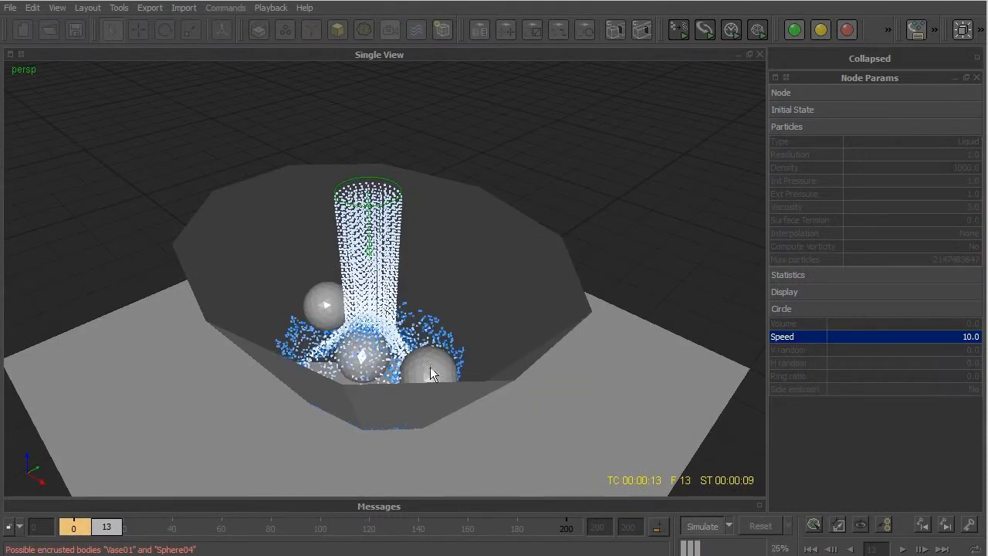
Watch the liquid splash around the three spheres until frame 23, then select a sphere
mouse_move(436, 369)
left_mouse_down("alt")
mouse_move(368, 371)
mouse_move(357, 294)
left_mouse_up("alt")
scroll(368, 370, "up", 5)
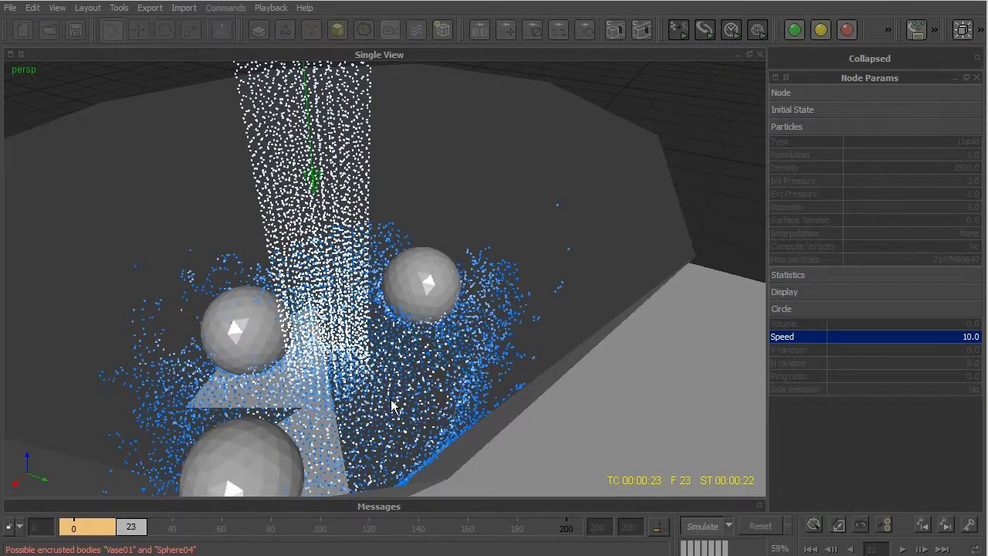
mouse_move(230, 235)
left_mouse_down("alt")
mouse_move(373, 378)
mouse_move(365, 359)
left_mouse_up("alt")
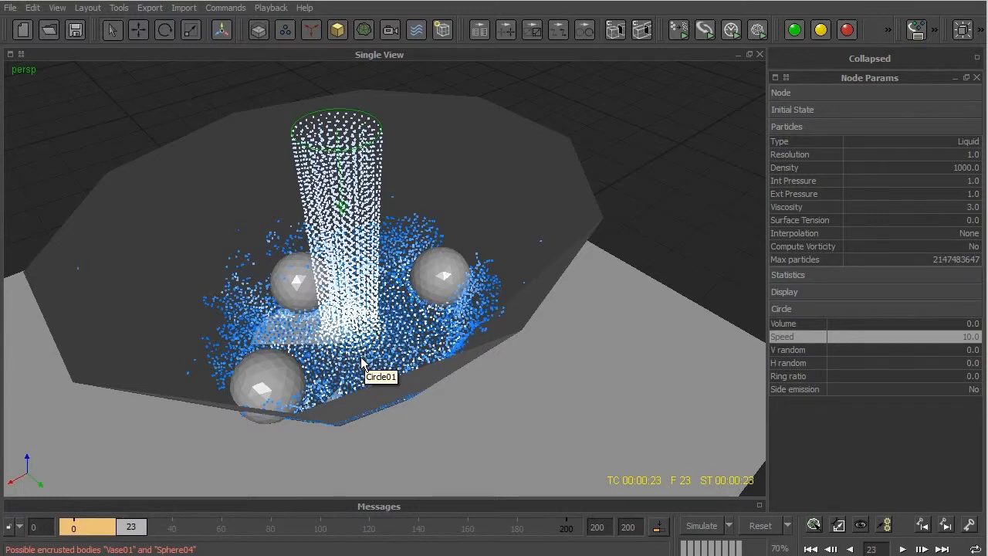
left_click_drag(314, 399, 347, 444, "alt")
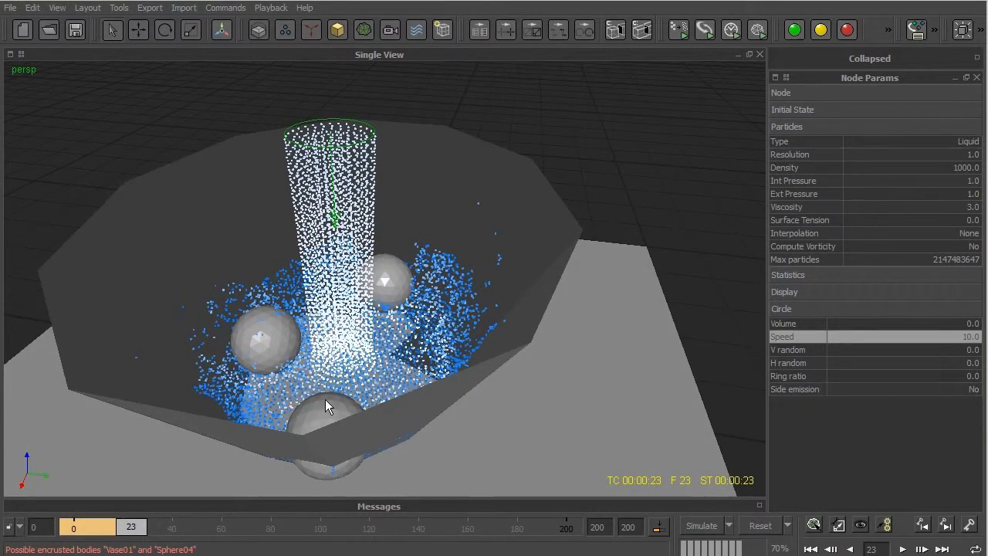
left_click(325, 399)
mouse_move(416, 428)
left_mouse_down("alt")
mouse_move(437, 365)
mouse_move(926, 395)
left_mouse_up("alt")
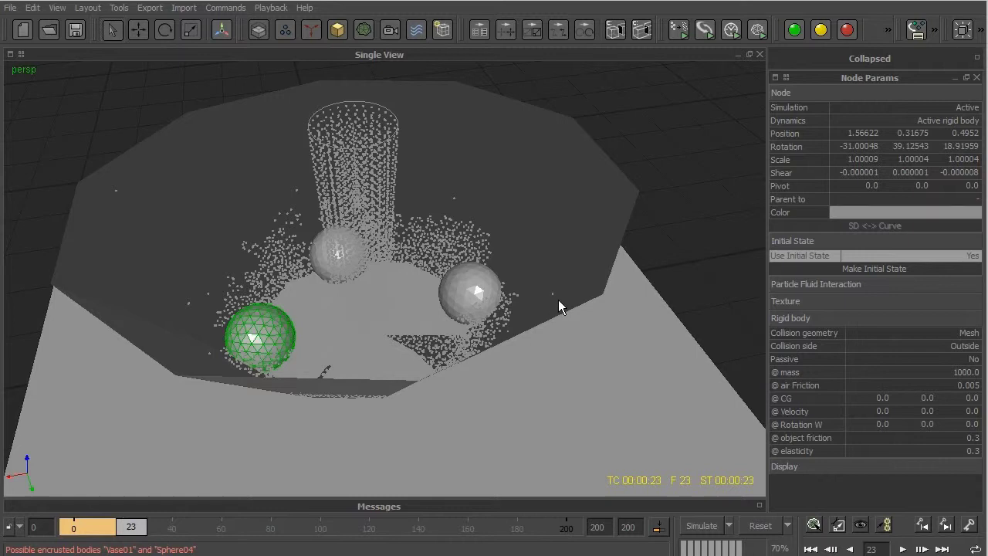
Select the vase and reset the simulation, confirming that all simulation data is cleared
left_click(575, 215)
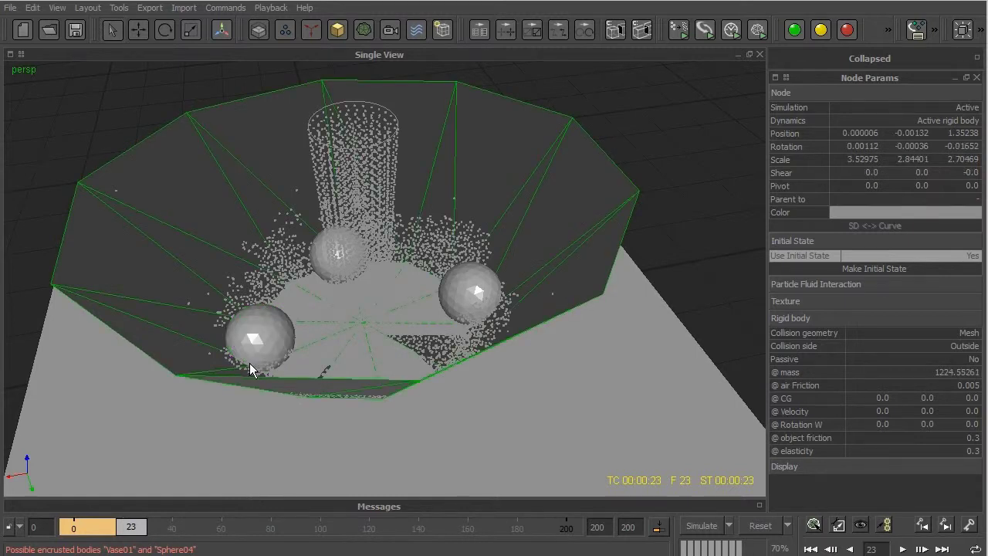
left_click(761, 526)
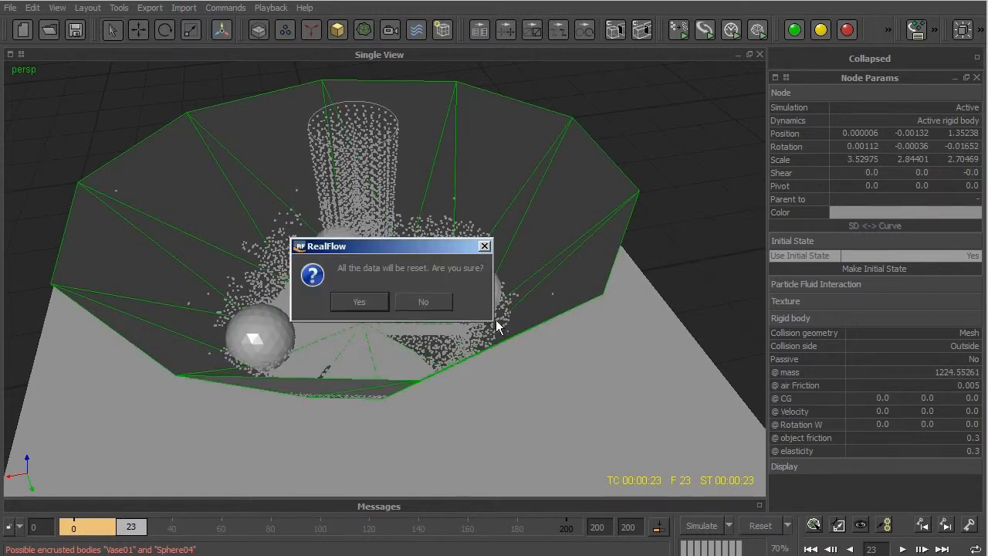
left_click(373, 301)
left_click_drag(379, 388, 404, 382, "alt")
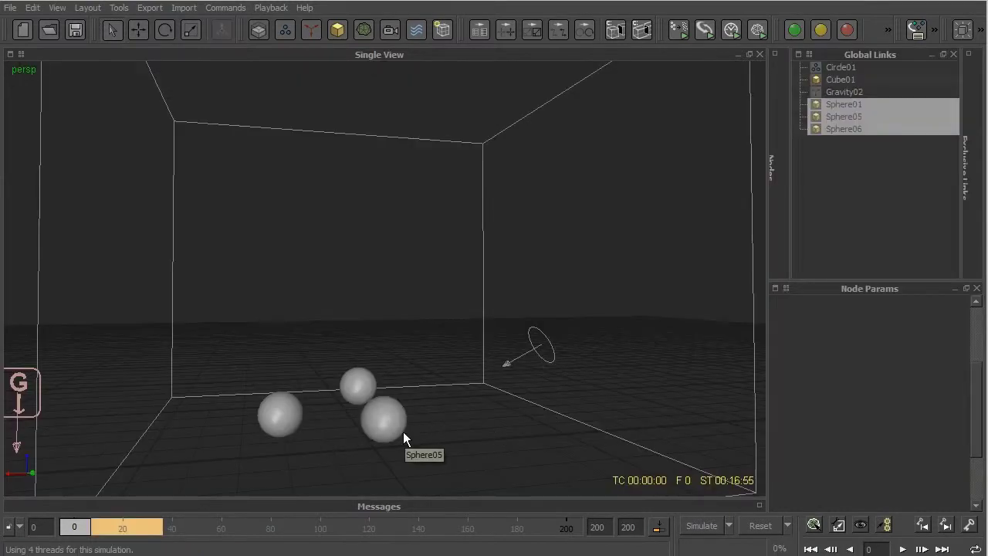
left_click(483, 230)
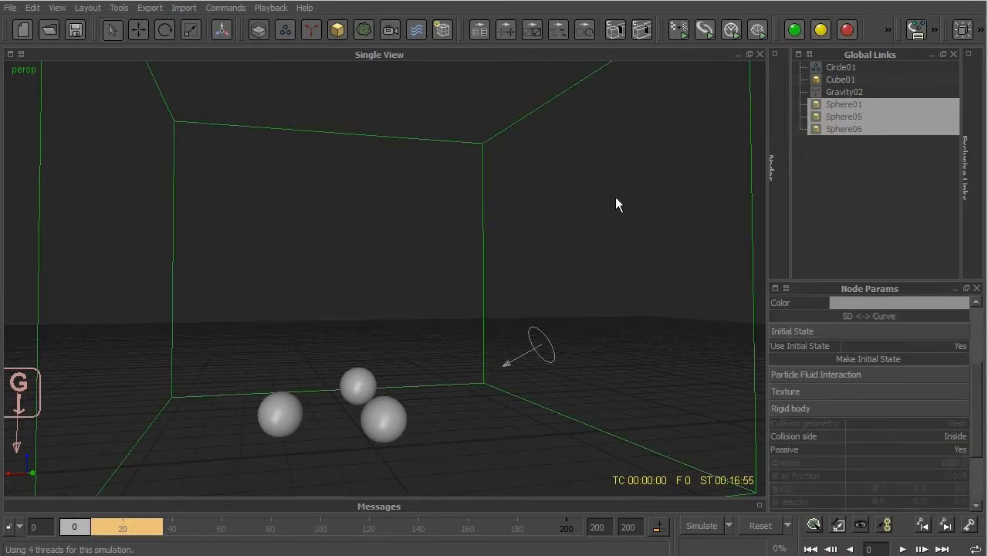
left_click(315, 299)
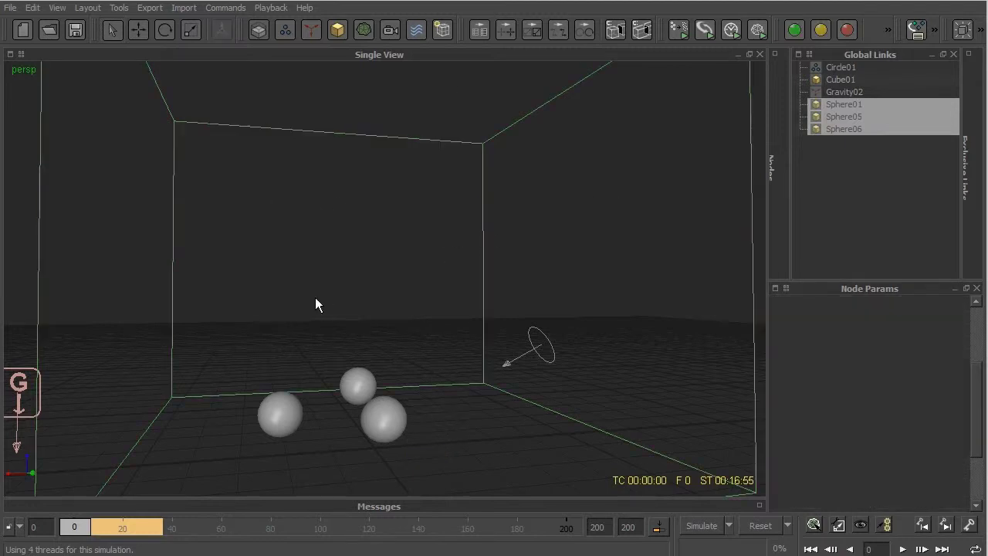
left_click(527, 350)
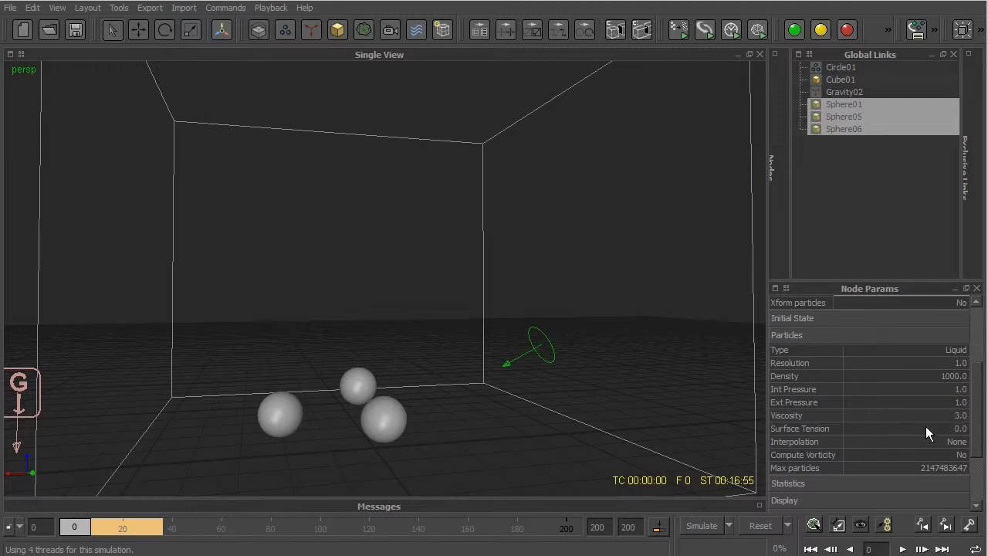
left_click(363, 383)
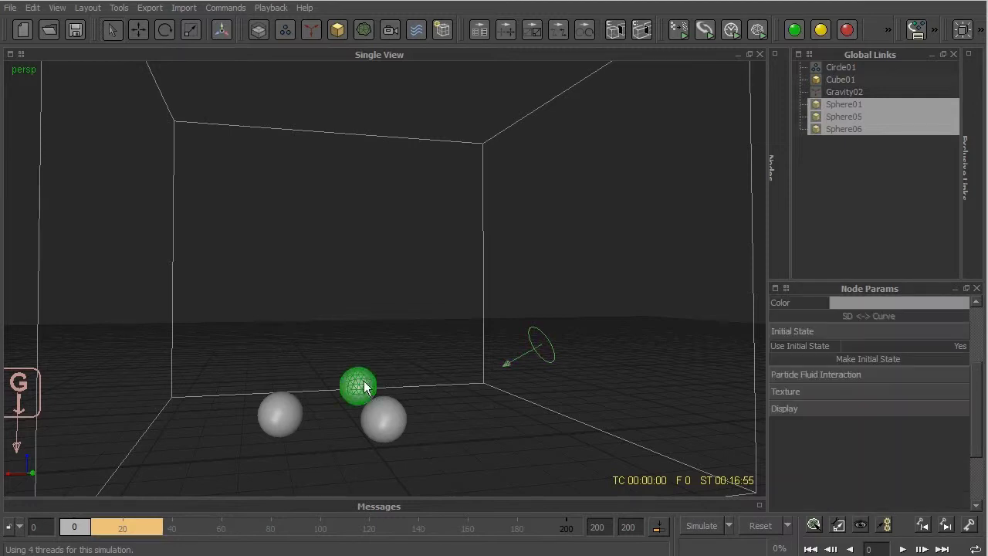
left_click(386, 414)
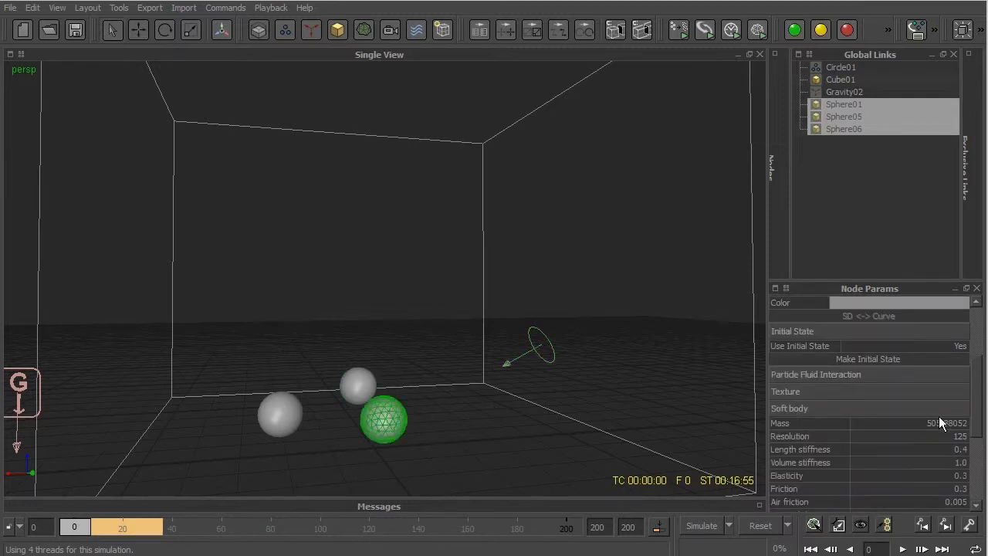
left_click(360, 391)
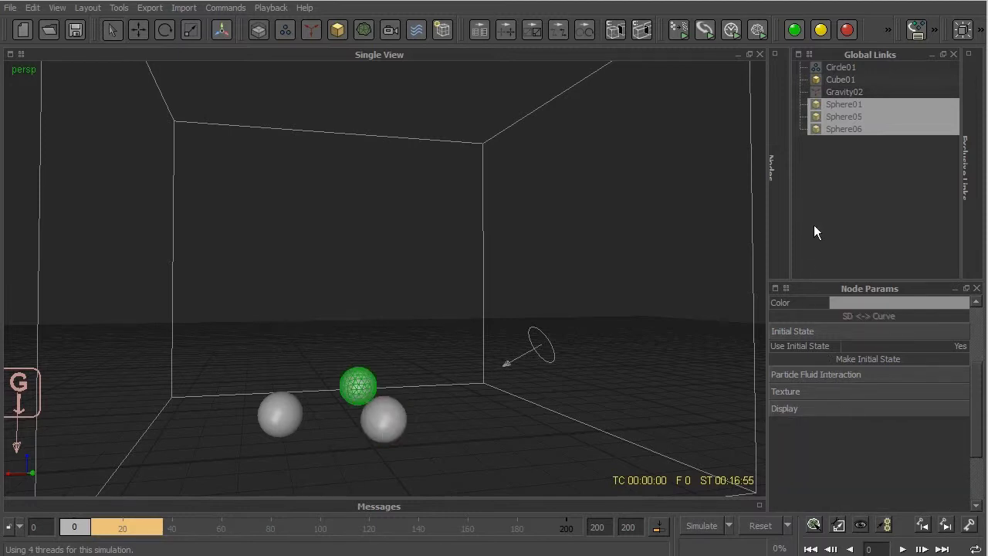
scroll(887, 375, "up", 3)
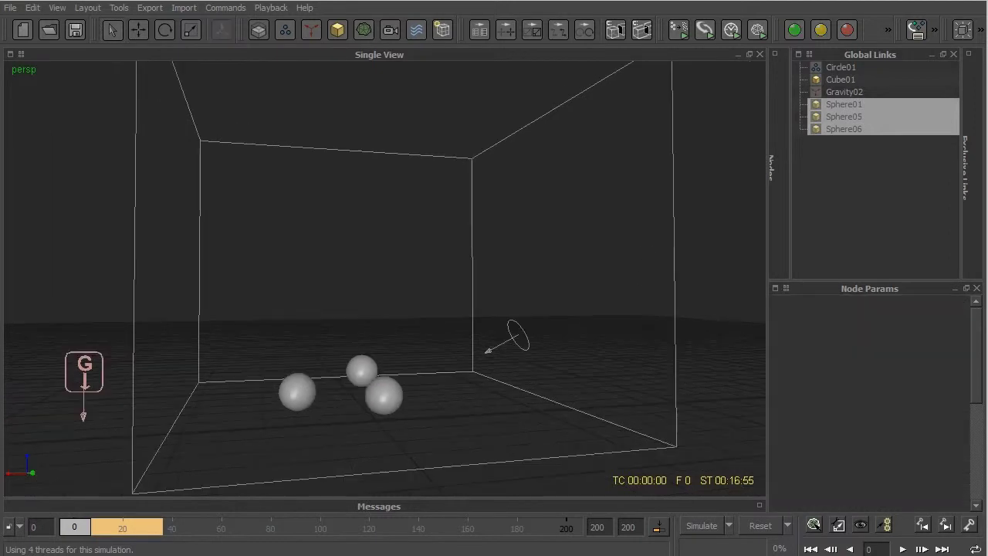
Scrub the box simulation forward to around frame 19 to review the liquid jet
left_click_drag(83, 539, 123, 536)
scroll(354, 321, "up", 2)
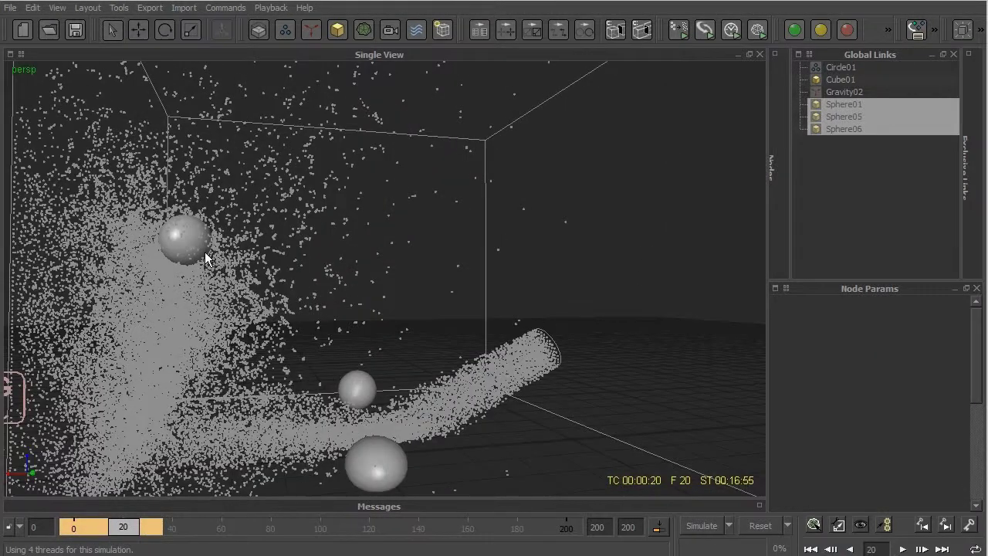
mouse_move(127, 534)
left_mouse_down()
mouse_move(106, 532)
mouse_move(165, 532)
mouse_move(105, 532)
mouse_move(129, 531)
left_mouse_up()
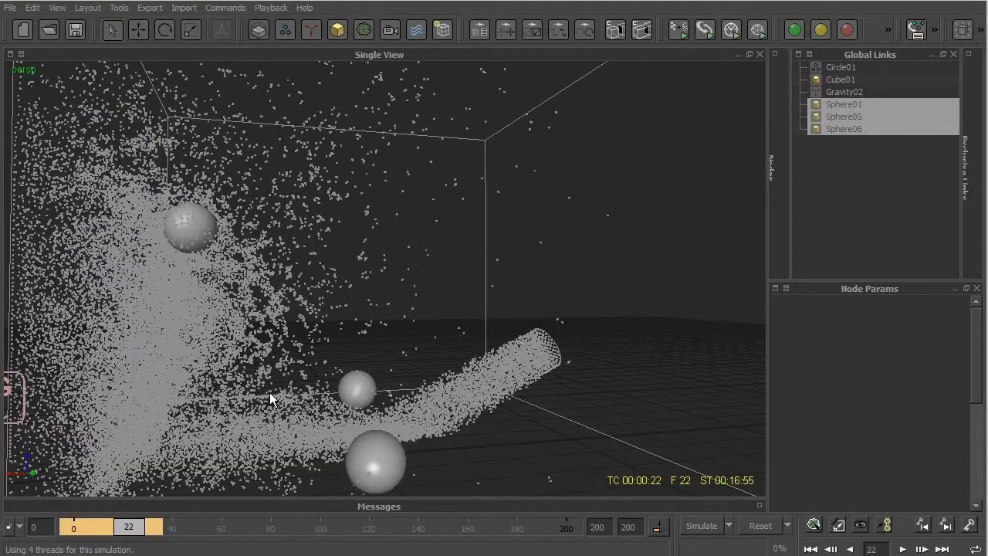